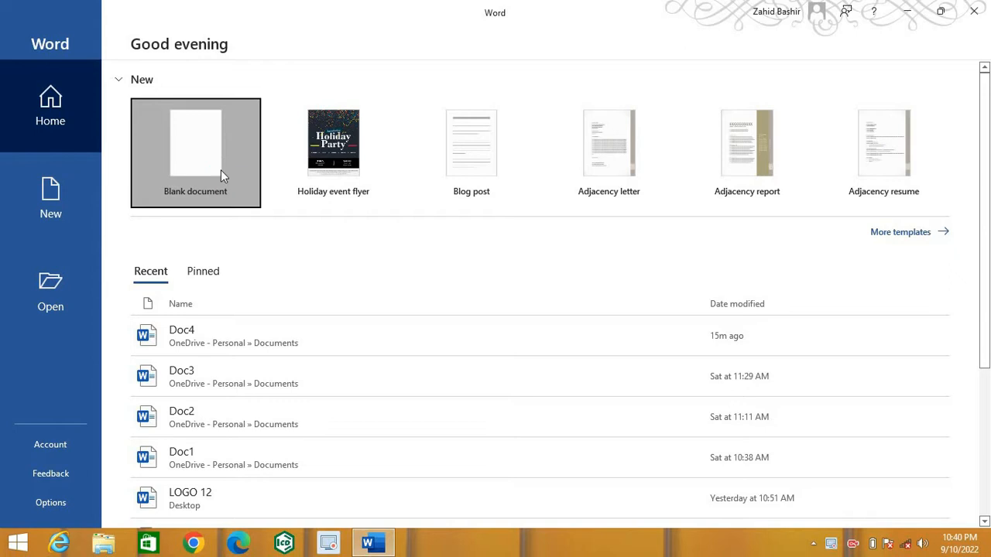
Create a blank document and set its page orientation to landscape.
left_click(220, 172)
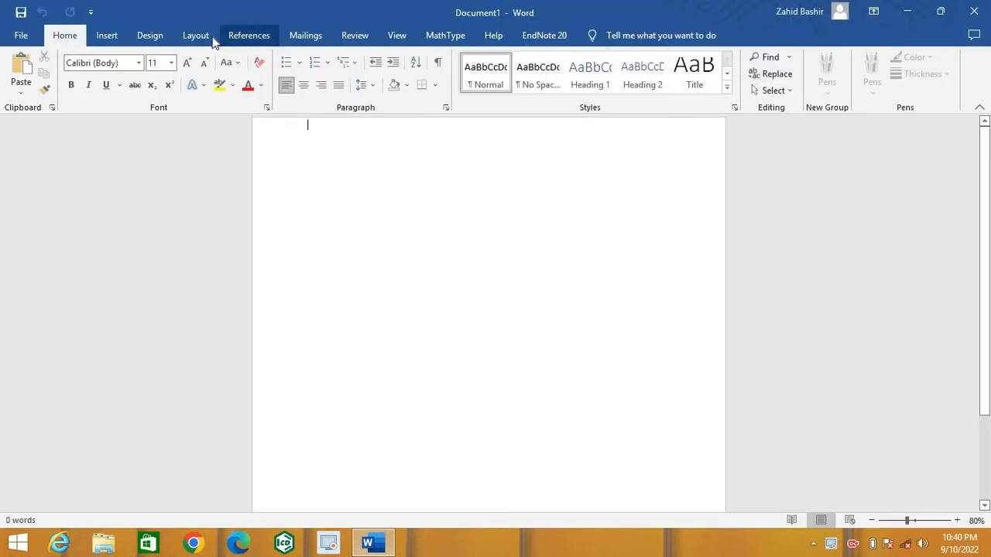
left_click(200, 36)
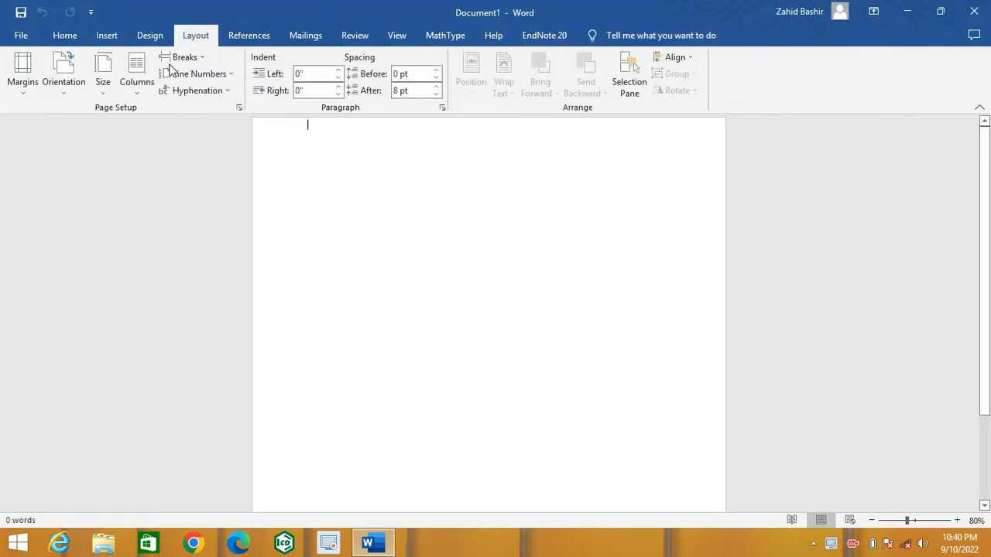
left_click(74, 97)
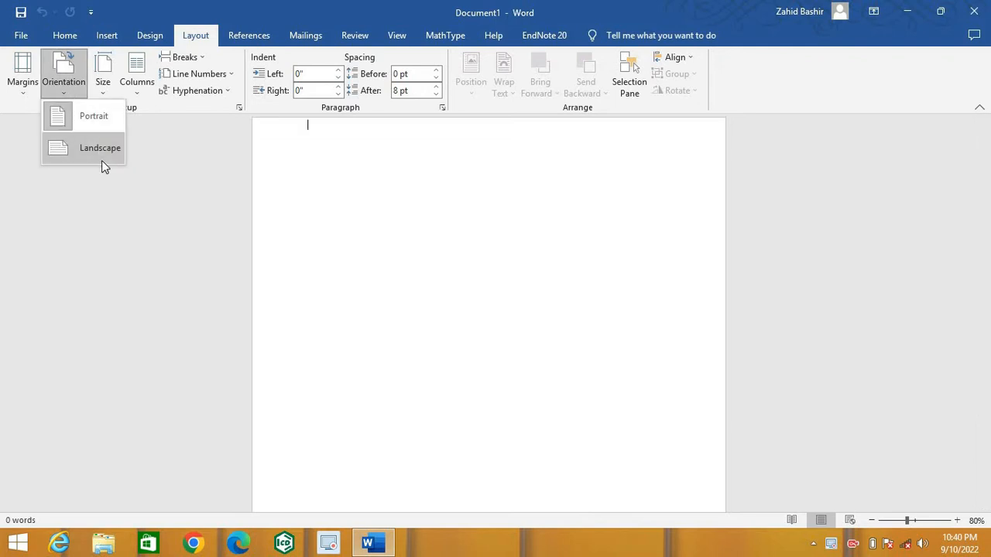
left_click(102, 160)
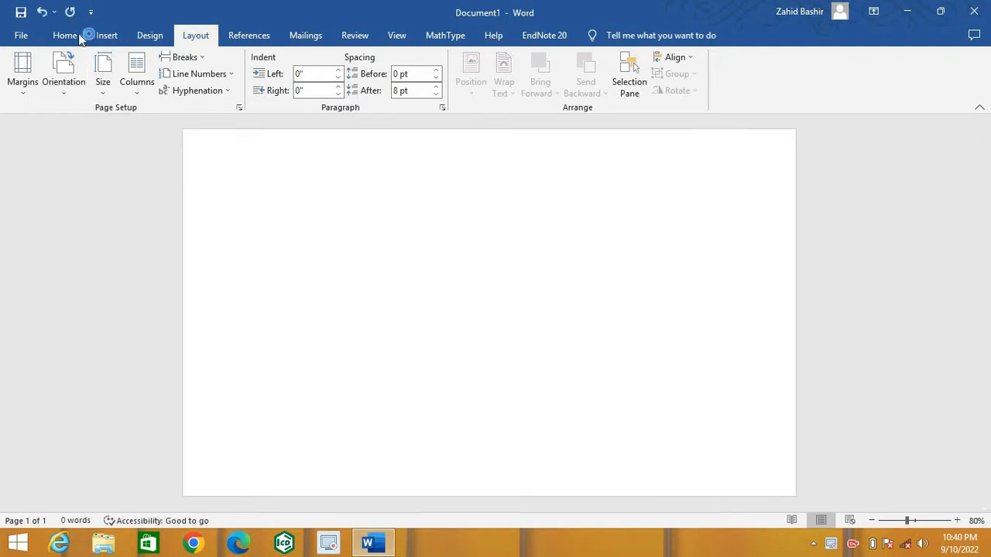
Draw a hollow circle about 4.09" high and 4.12" wide in the middle of the page.
left_click(60, 42)
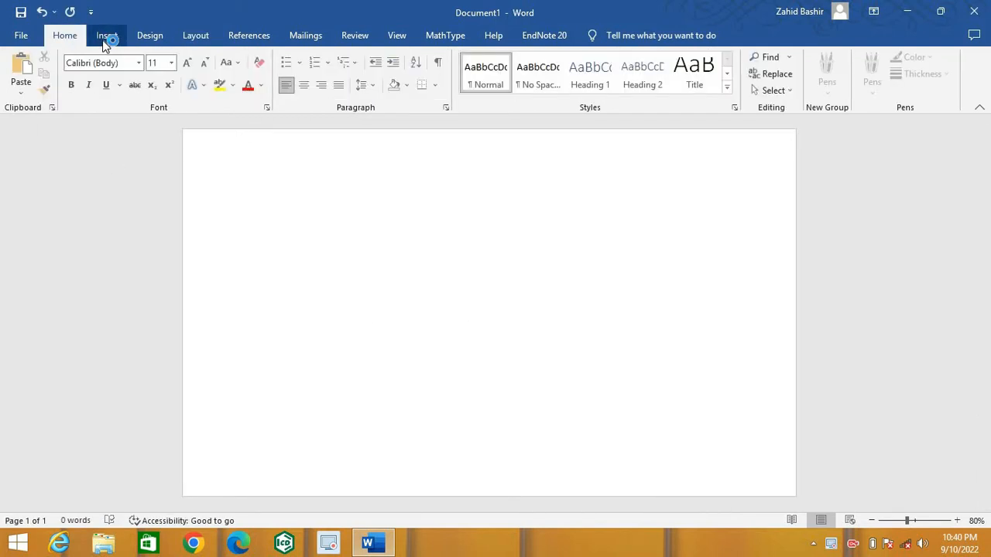
left_click(107, 36)
left_click(216, 60)
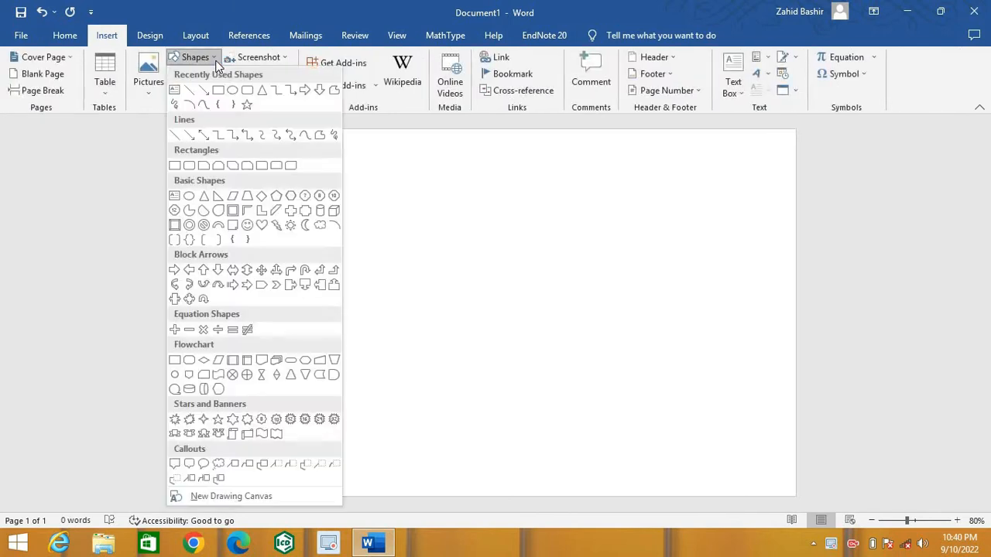
left_click(190, 225)
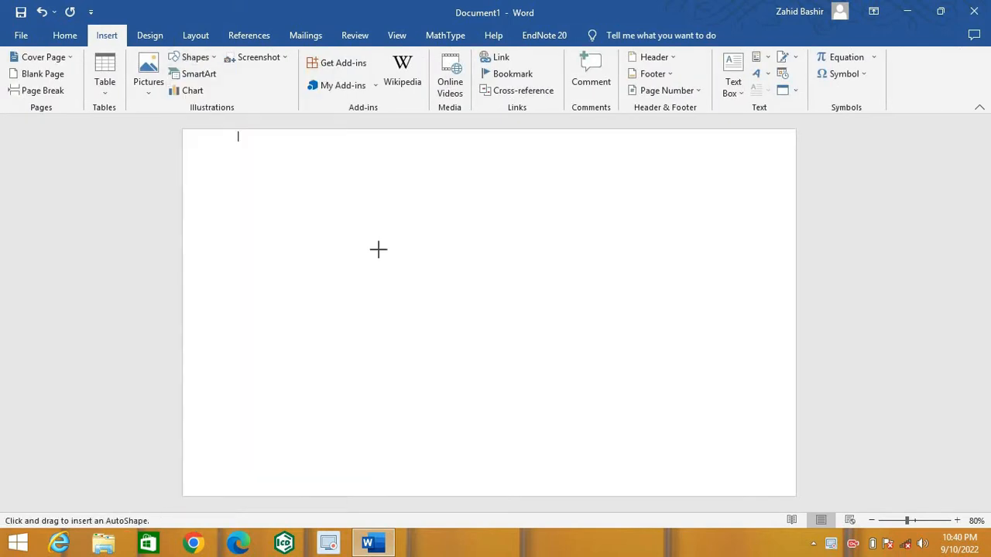
left_click_drag(374, 195, 605, 422)
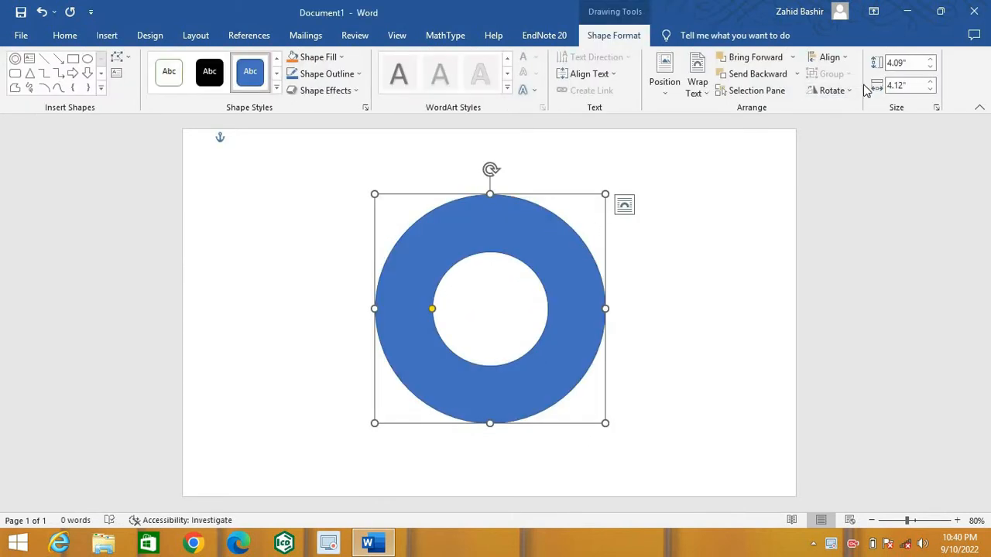
Set the hollow circle's height and width to 4", then shift it slightly left and thin its band to a narrow ring.
left_click(930, 68)
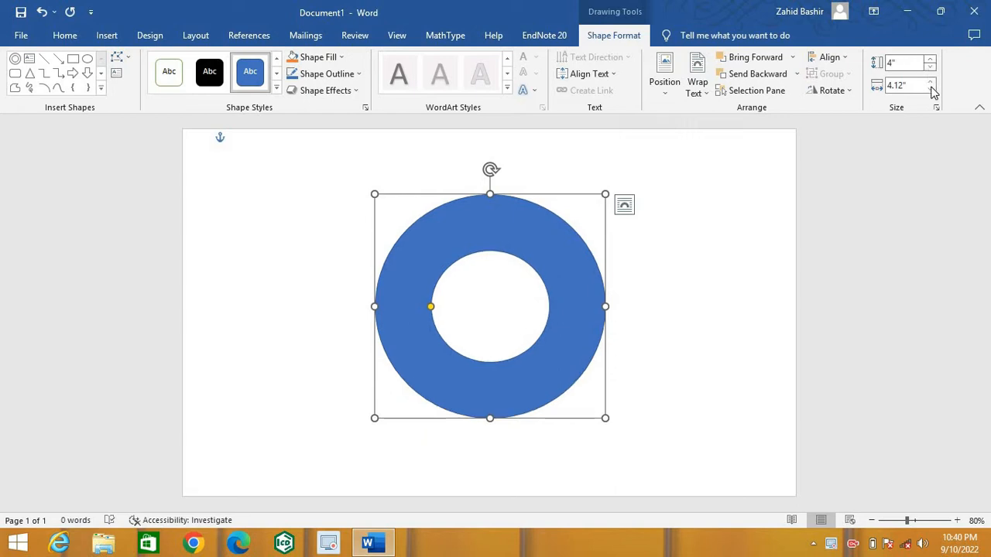
left_click(931, 90)
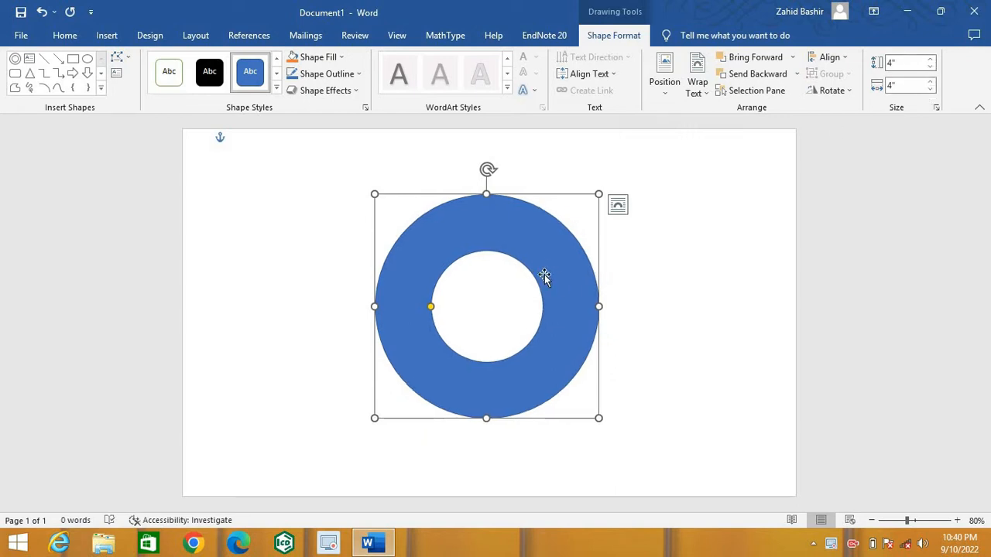
left_click_drag(525, 248, 507, 250)
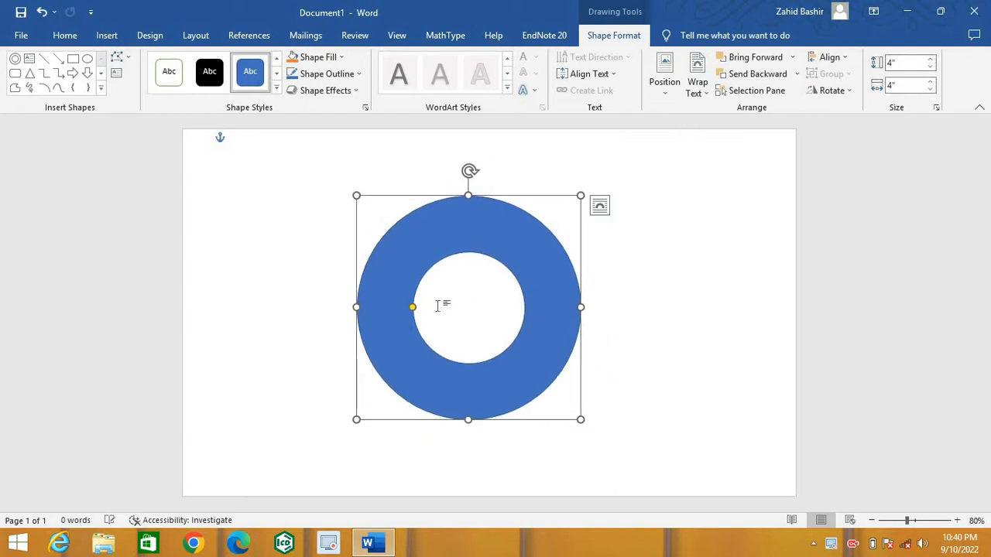
left_click_drag(413, 308, 366, 301)
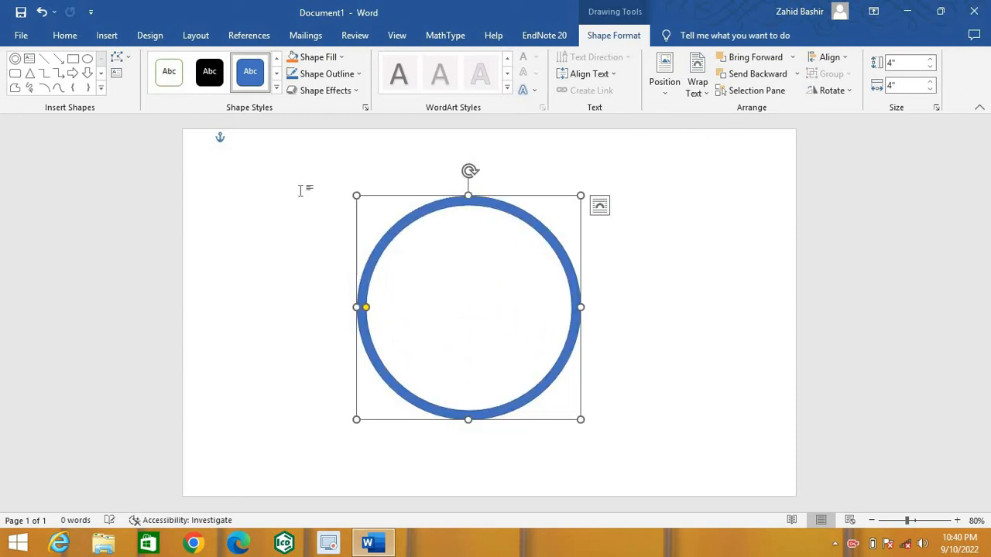
Fill the ring with black and give it a Black, Text 1, Lighter 5% outline.
left_click(344, 62)
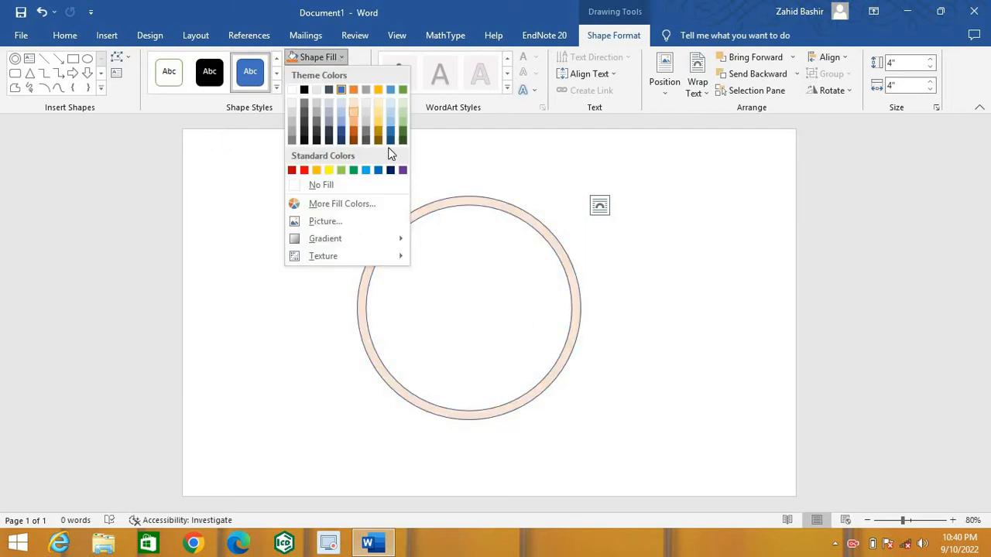
left_click(304, 91)
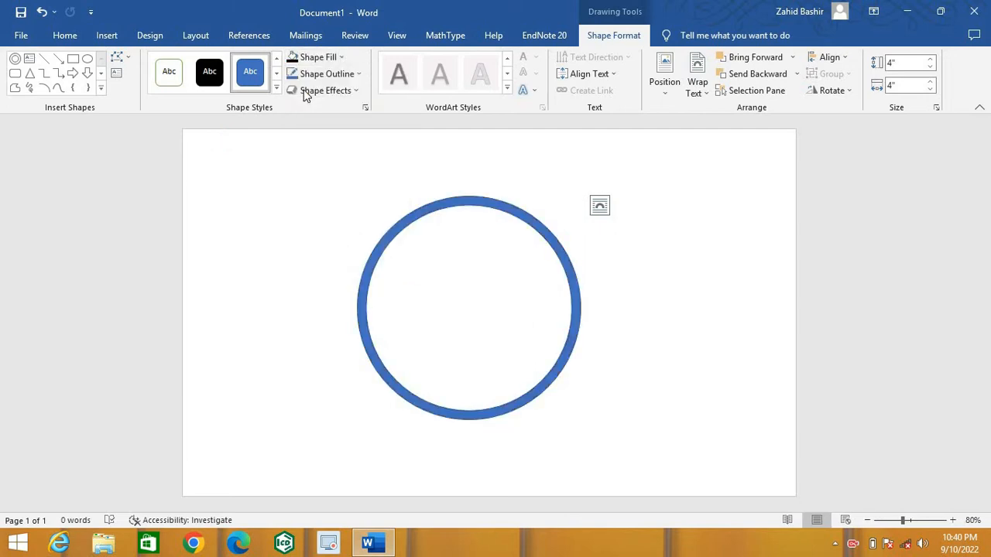
left_click(359, 74)
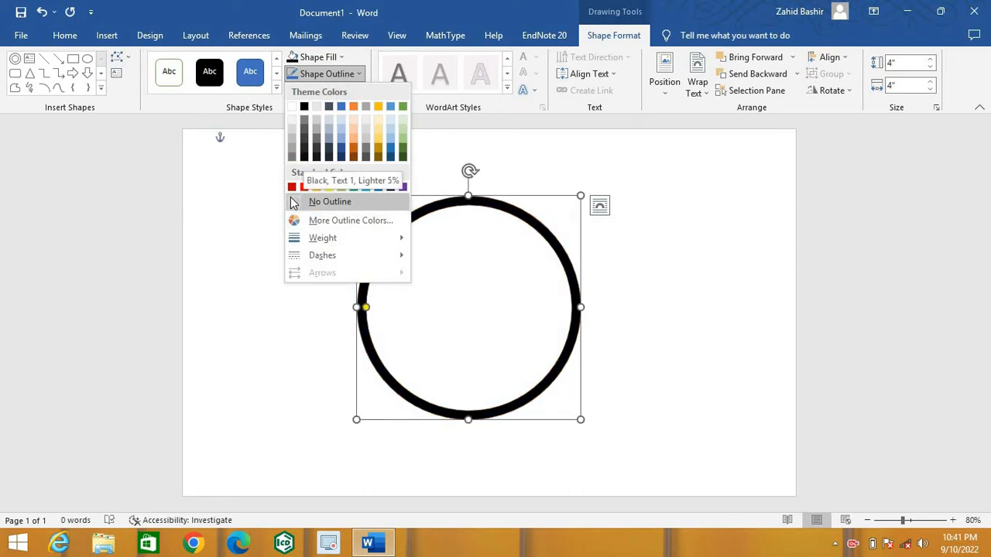
left_click(303, 156)
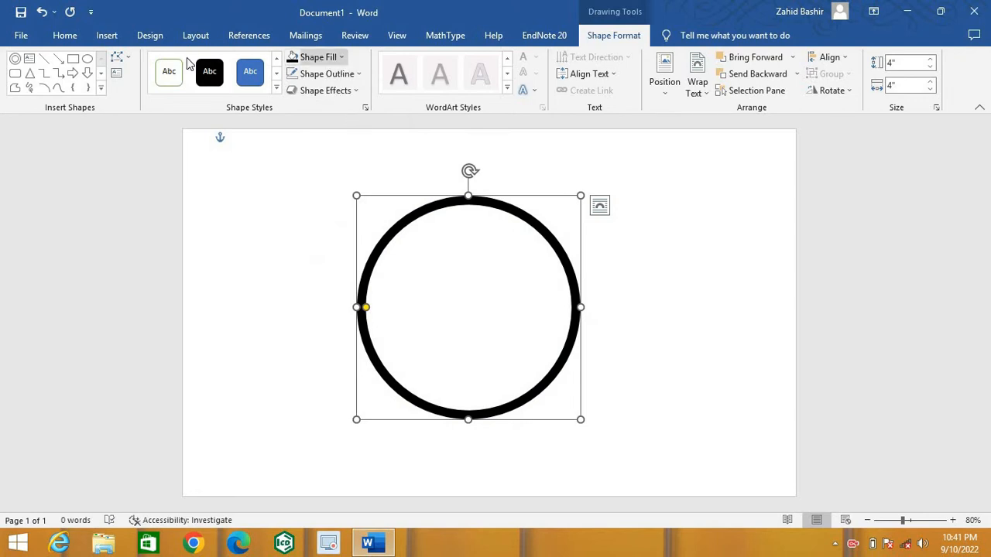
left_click(198, 208)
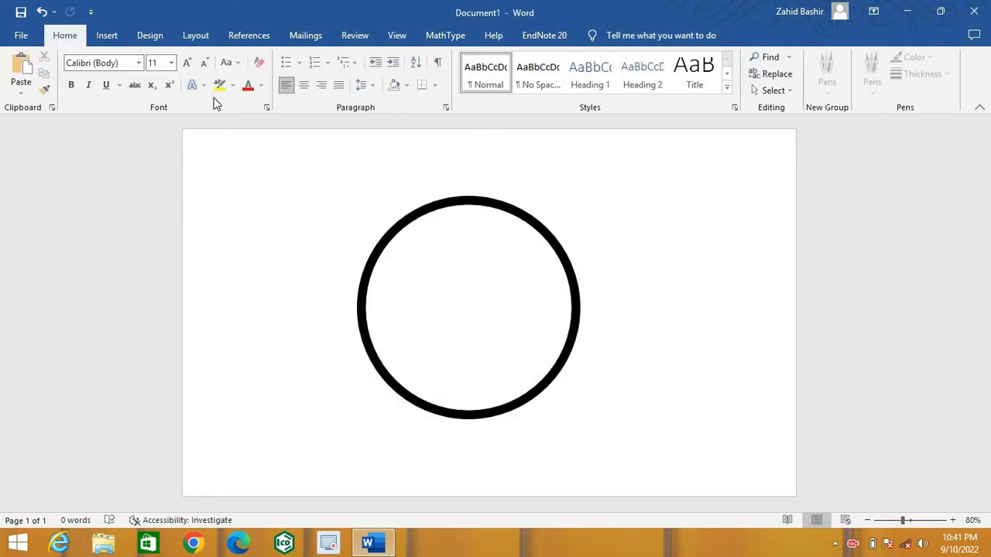
Draw a second hollow circle about 2.31" high and 2.49" wide inside the black ring.
left_click(110, 36)
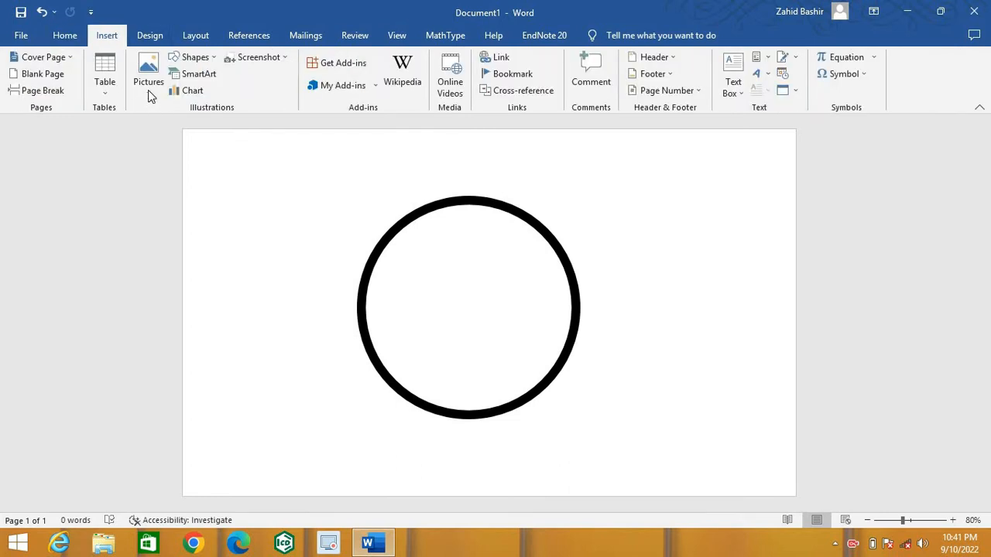
left_click(194, 57)
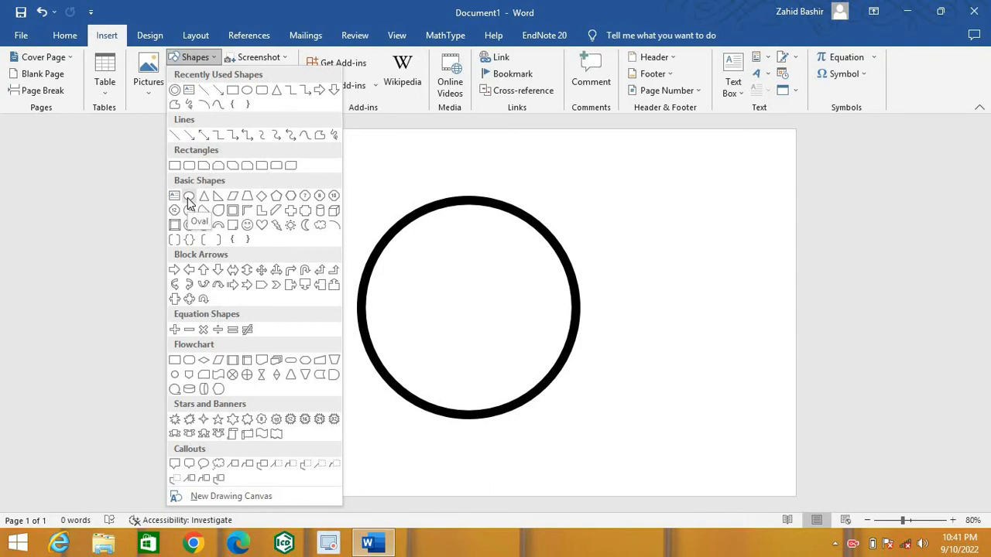
left_click(175, 92)
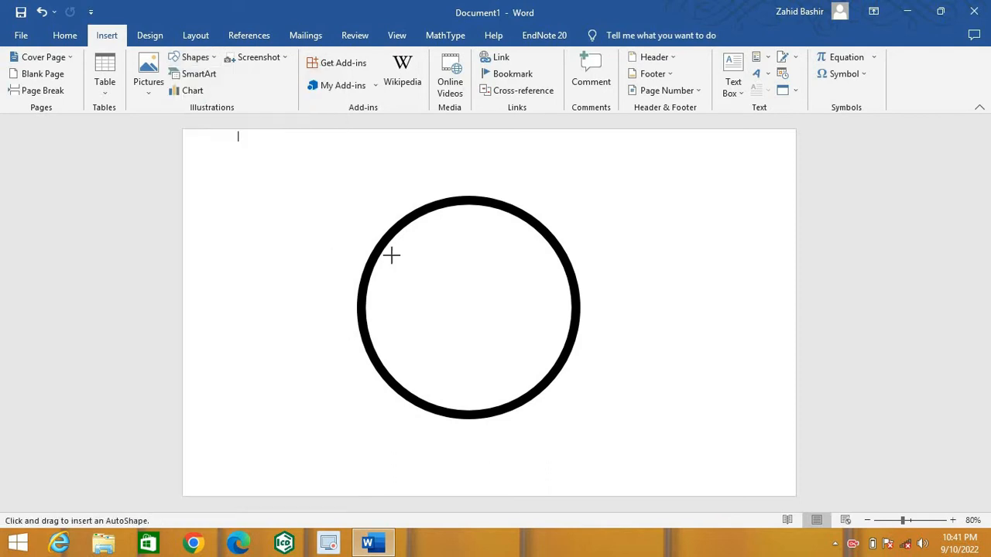
left_click_drag(401, 243, 542, 373)
left_click_drag(464, 264, 462, 259)
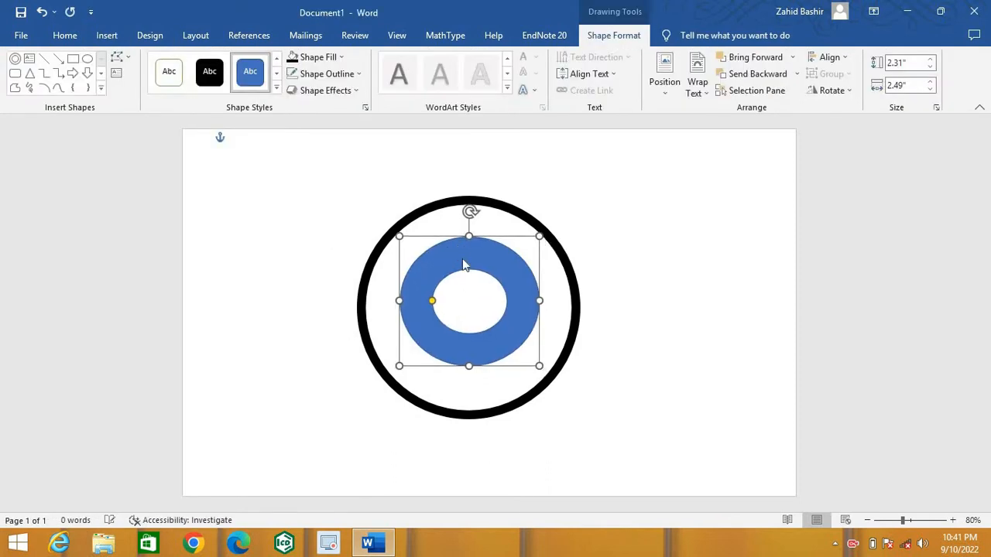
Enlarge the inner hollow circle to about 3.6" high and 3.58" wide and centre it just within the black ring.
left_click_drag(399, 302, 366, 302)
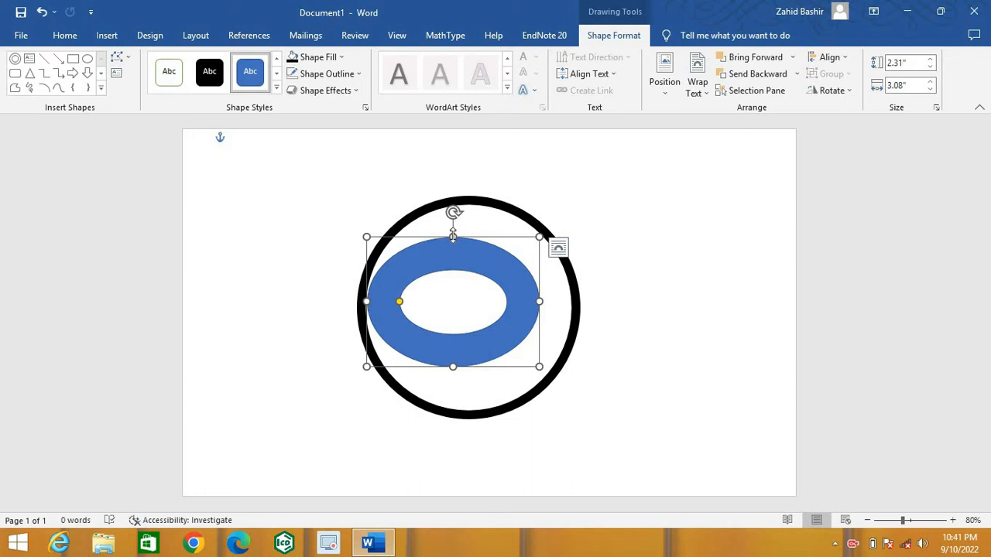
left_click_drag(453, 236, 454, 207)
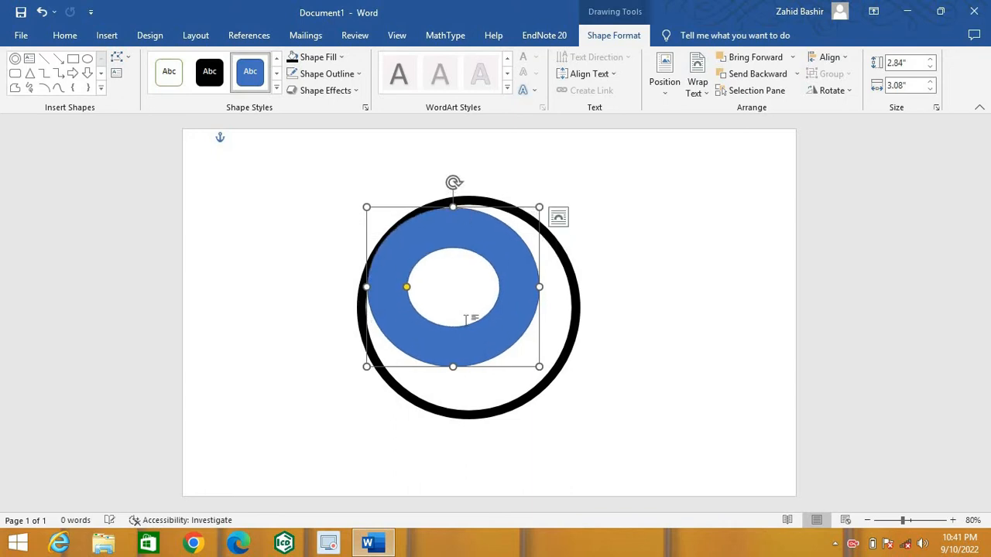
left_click_drag(454, 367, 454, 408)
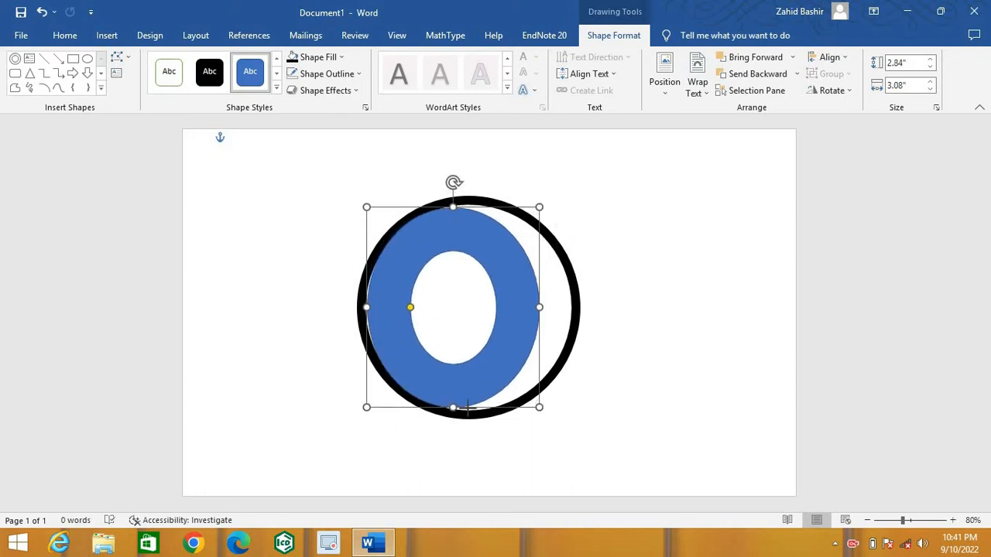
left_click_drag(540, 307, 571, 307)
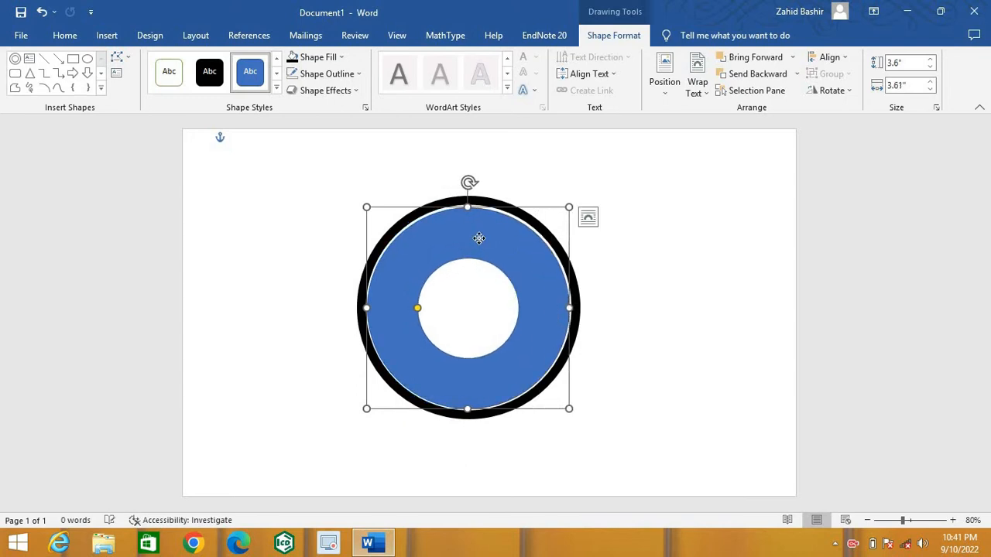
left_click_drag(478, 240, 481, 239)
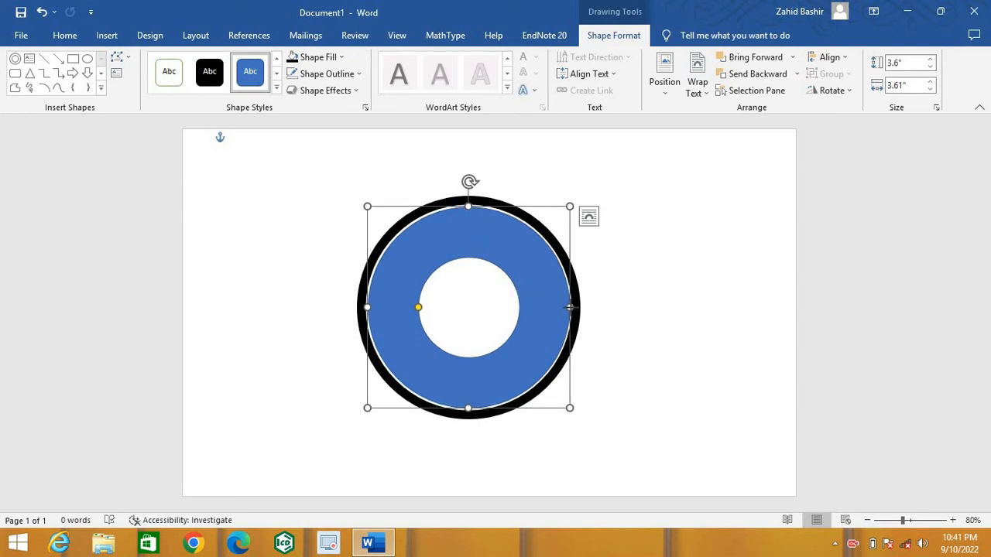
left_click_drag(569, 307, 568, 307)
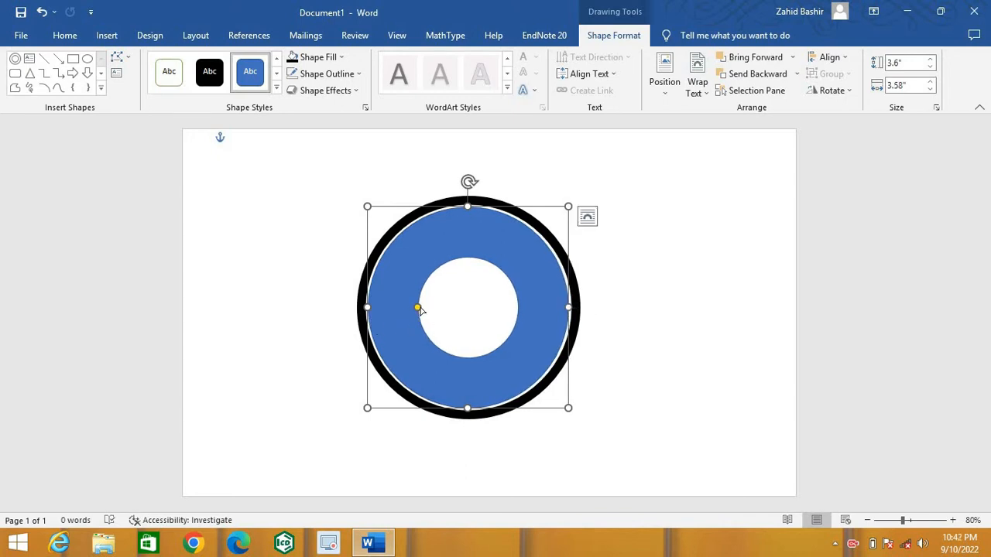
Narrow the inner ring's band moderately by widening its hole, and fill the ring with yellow.
left_click_drag(418, 308, 397, 311)
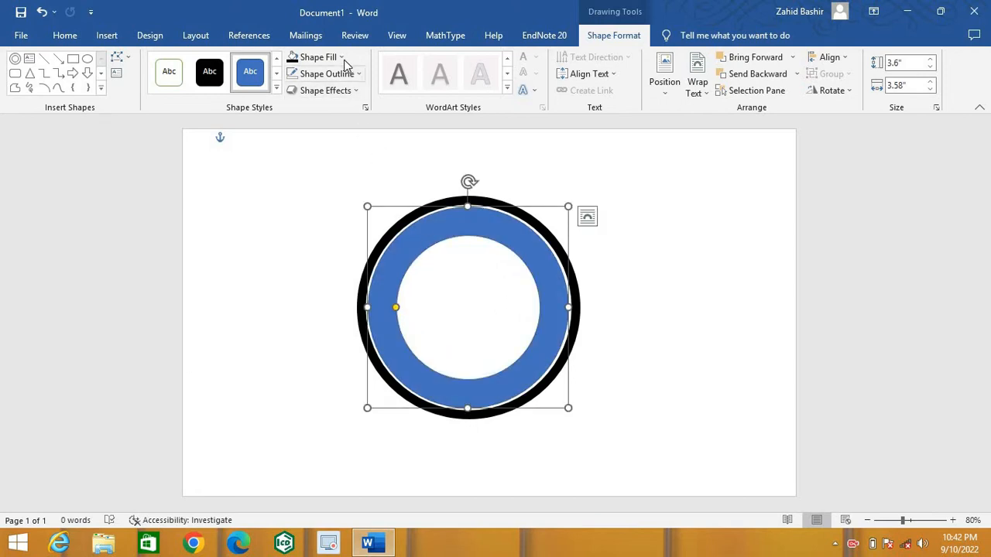
left_click(308, 57)
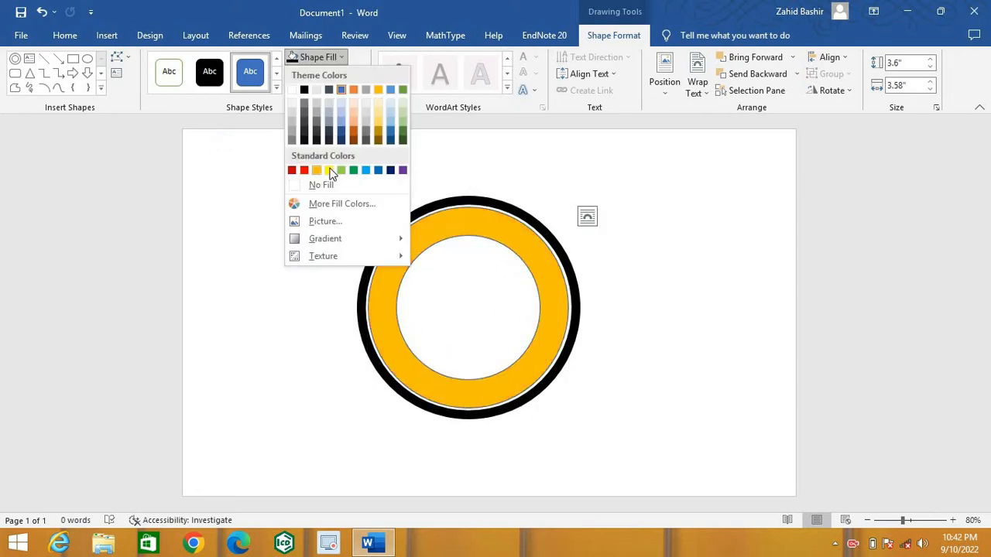
left_click(331, 172)
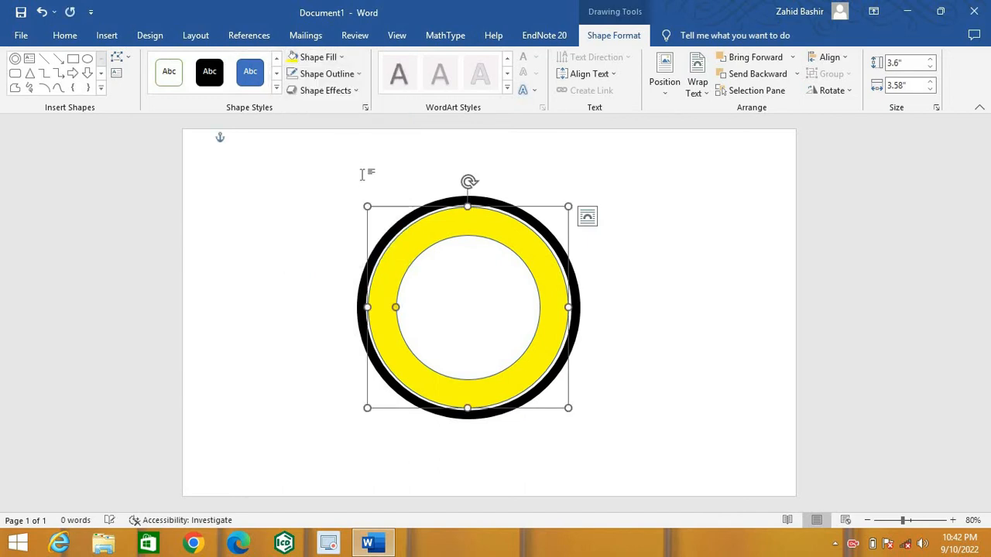
Give the yellow ring a black outline with a 3 pt weight.
left_click(358, 74)
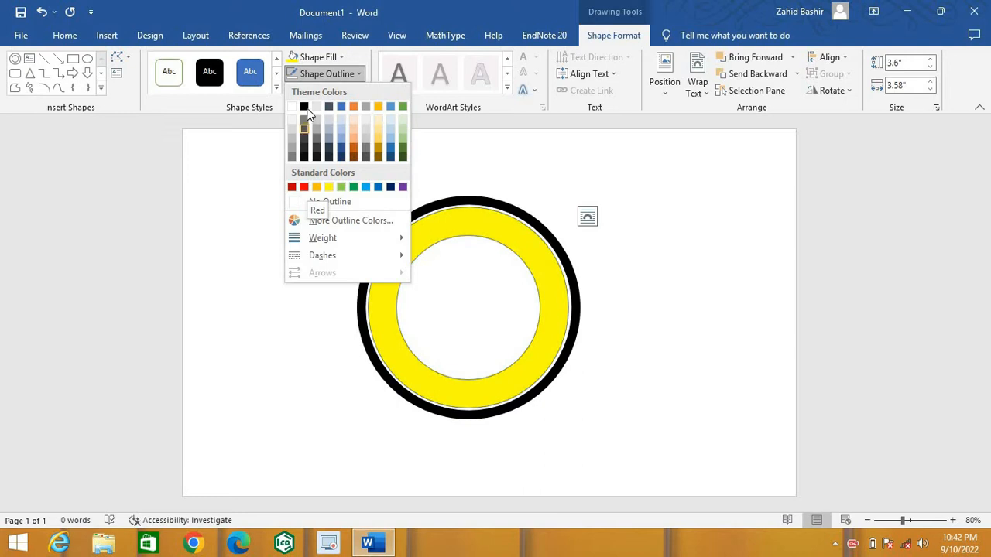
left_click(305, 107)
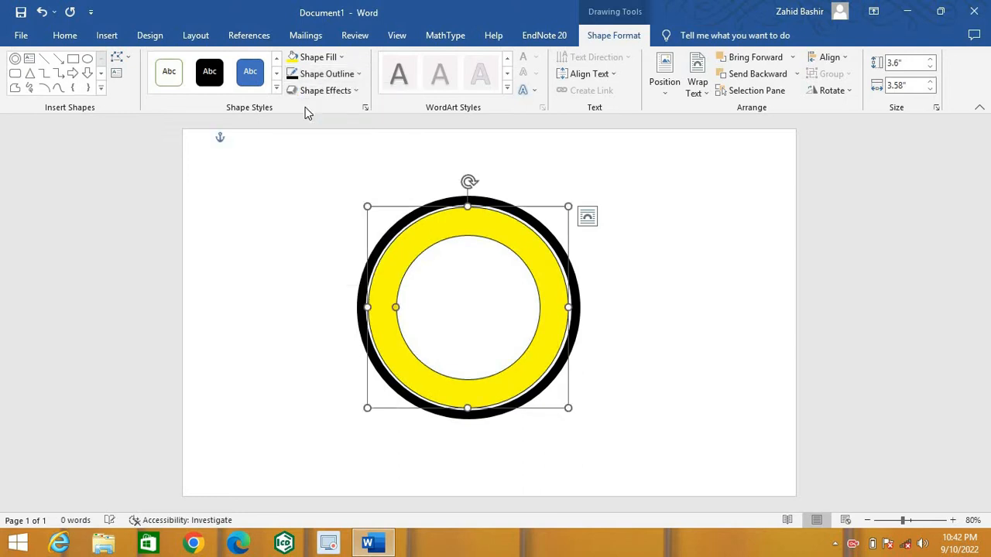
left_click(361, 75)
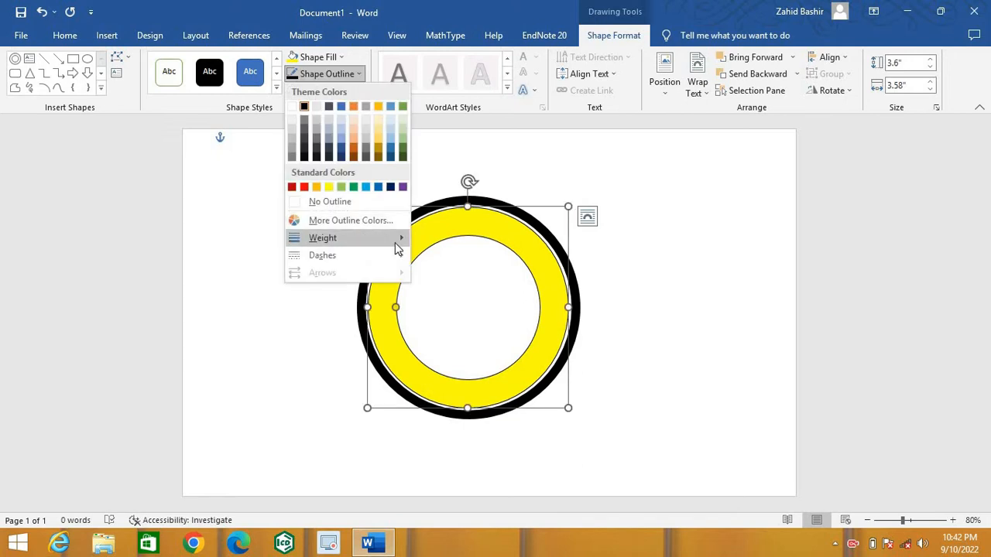
mouse_move(398, 240)
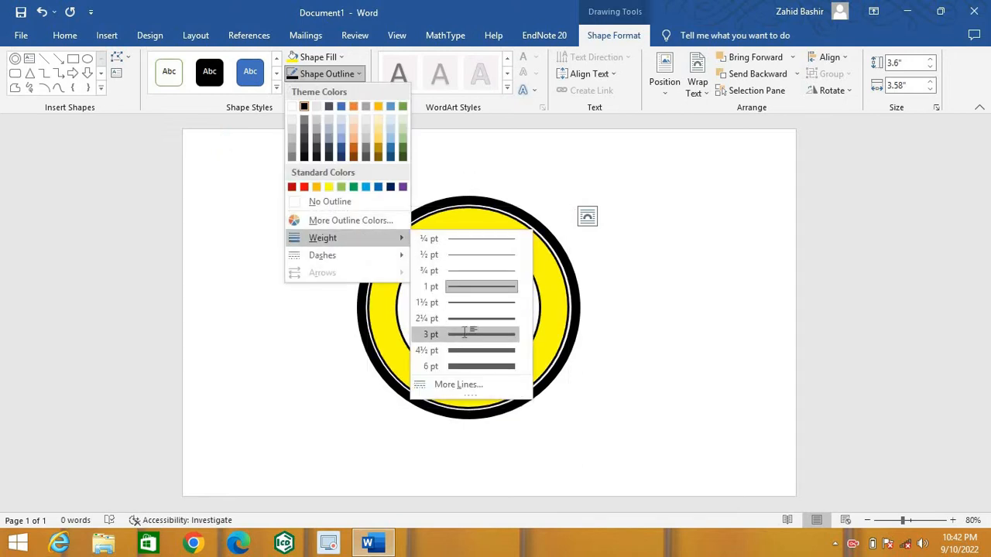
left_click(464, 334)
left_click(537, 186)
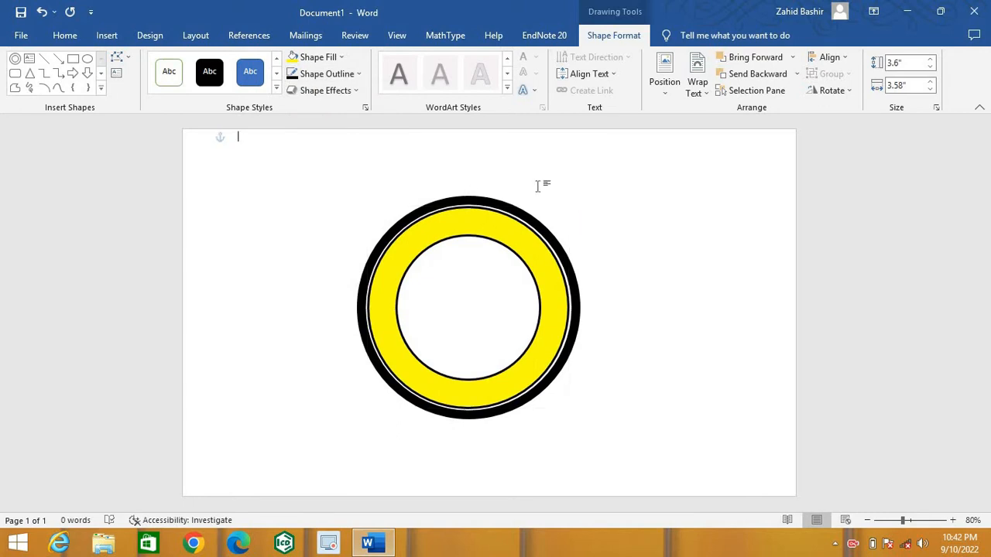
Insert WordArt in the plain black first style above the rings with the text "EXPLORE YOUR COMPANY".
left_click(114, 35)
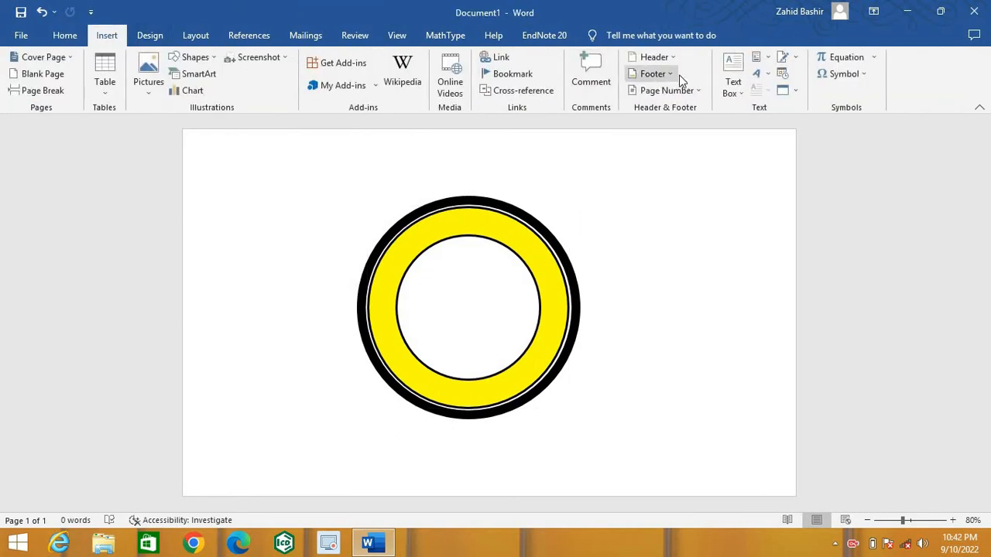
left_click(758, 74)
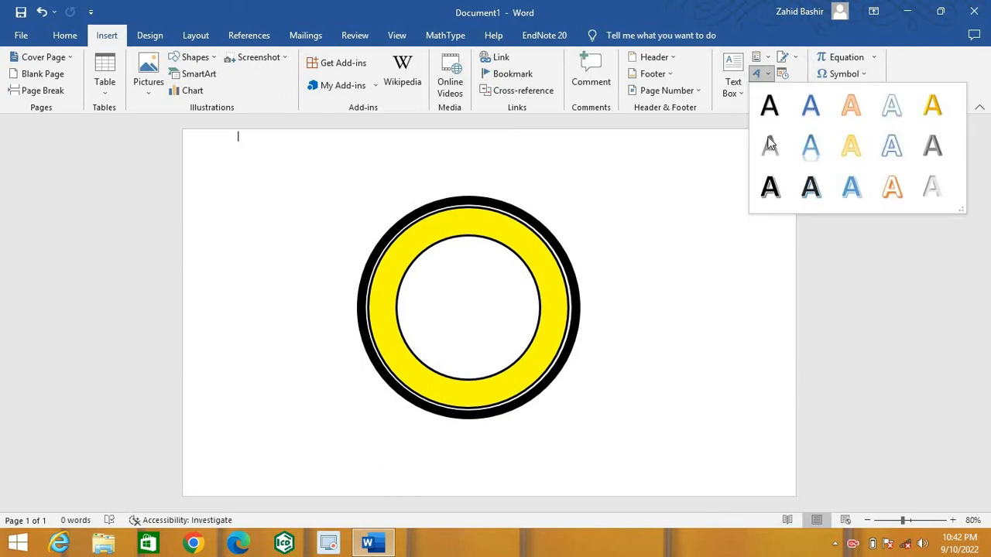
left_click(770, 113)
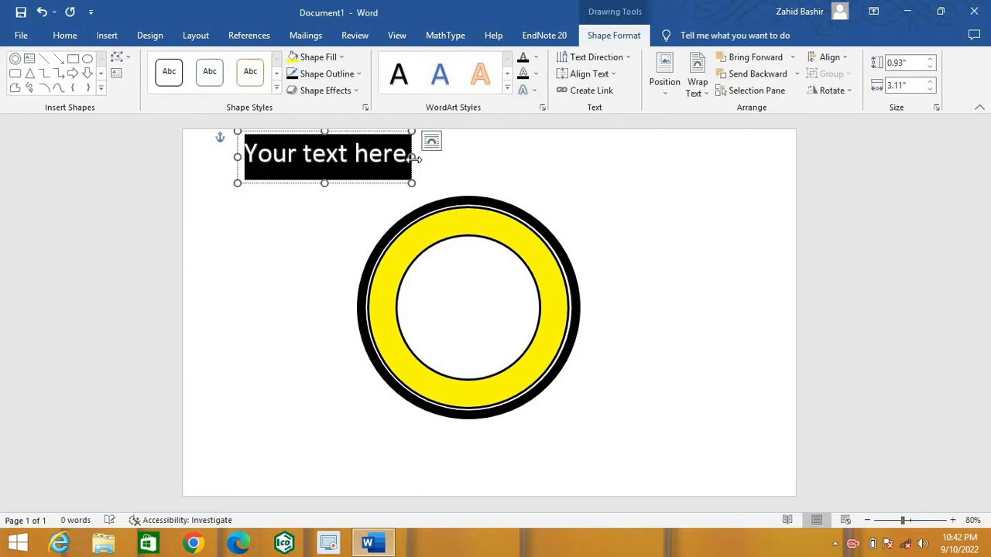
key("BackSpace")
type("E")
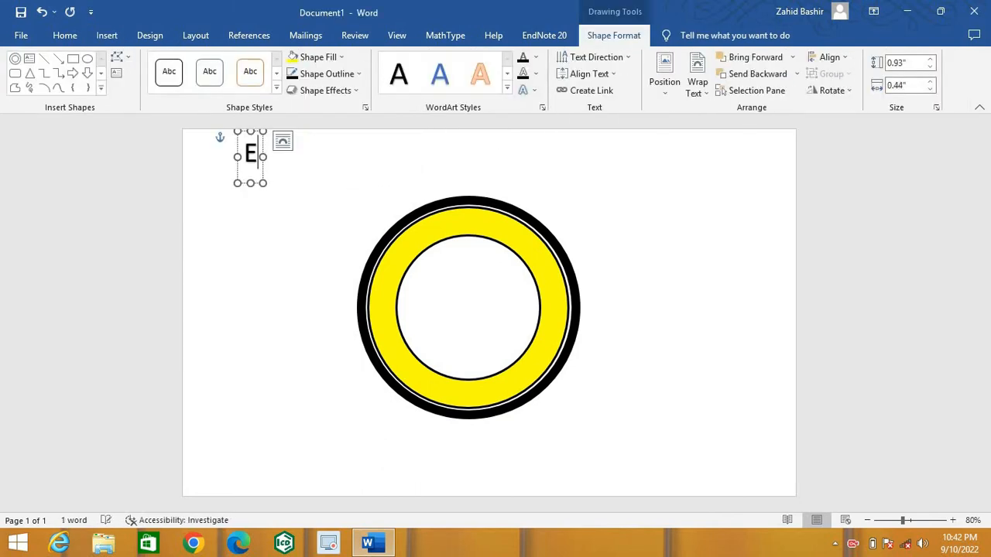
type("XPLOR")
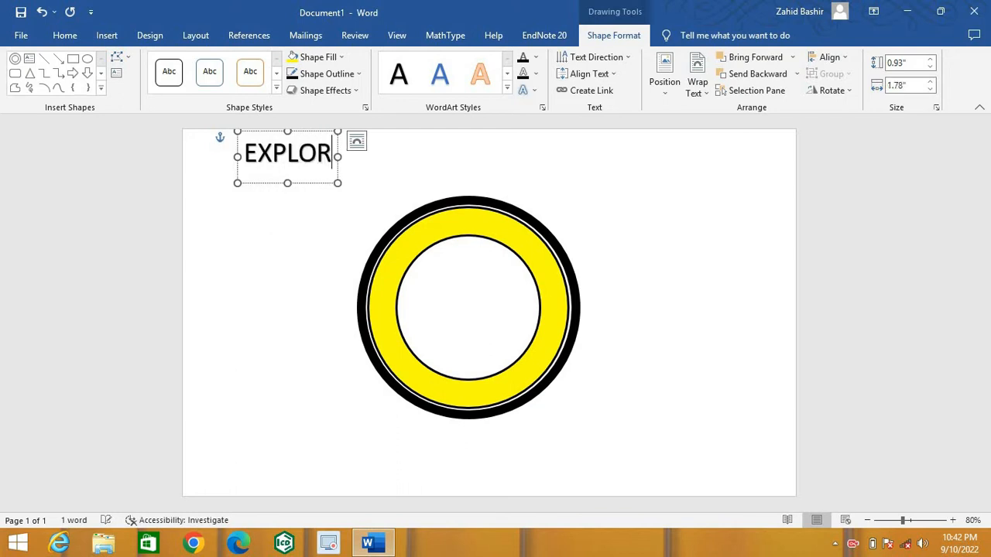
type("E")
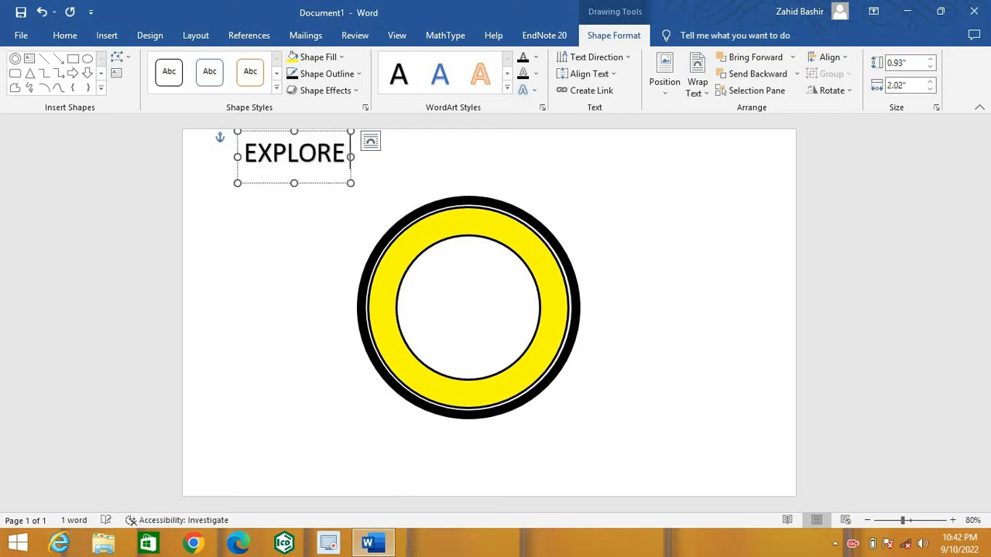
type(" YOUR")
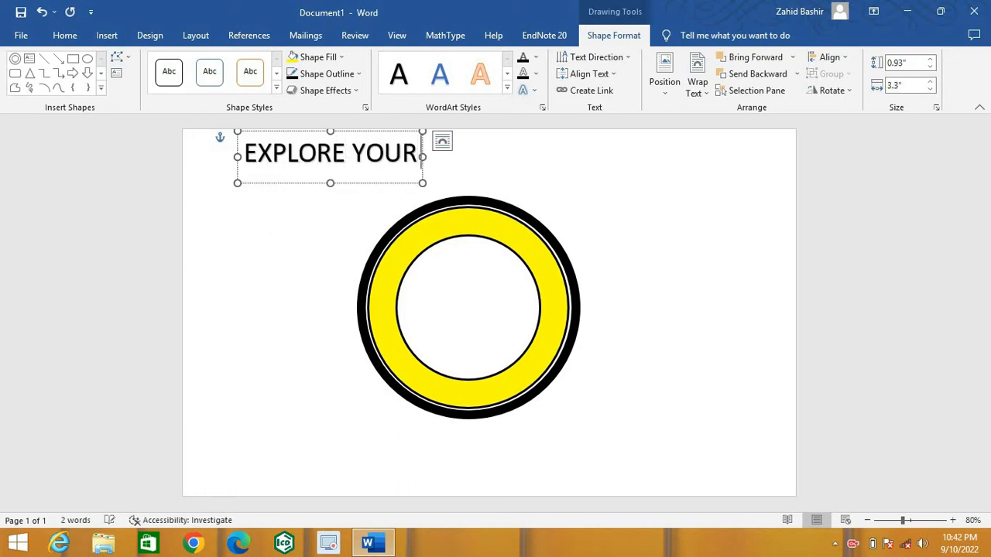
type(" CON")
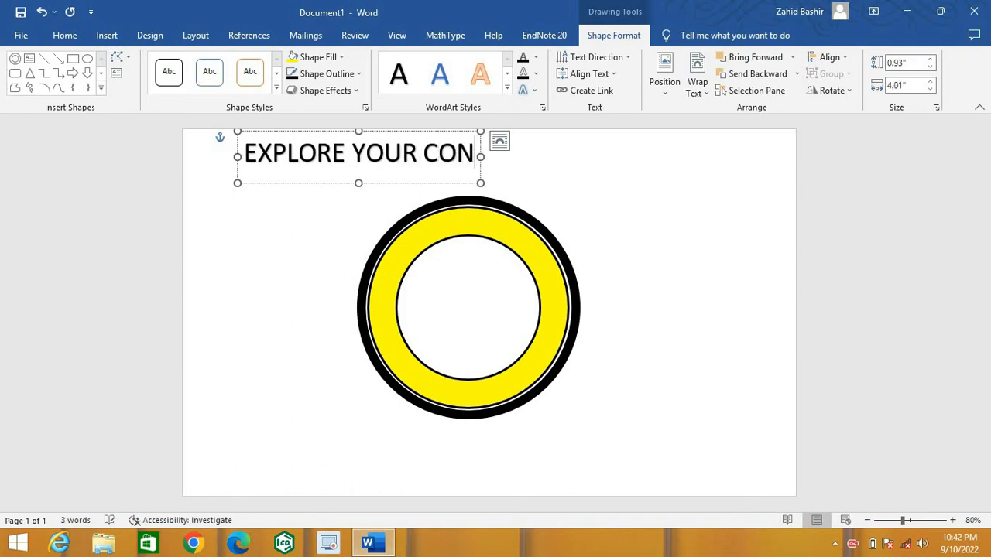
key("BackSpace")
type("MO")
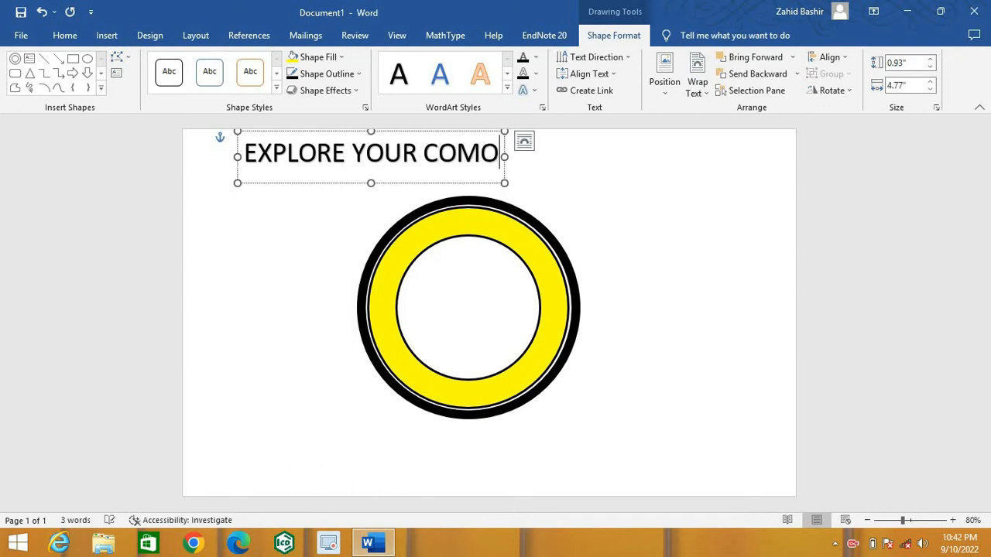
key("BackSpace")
type("PAM")
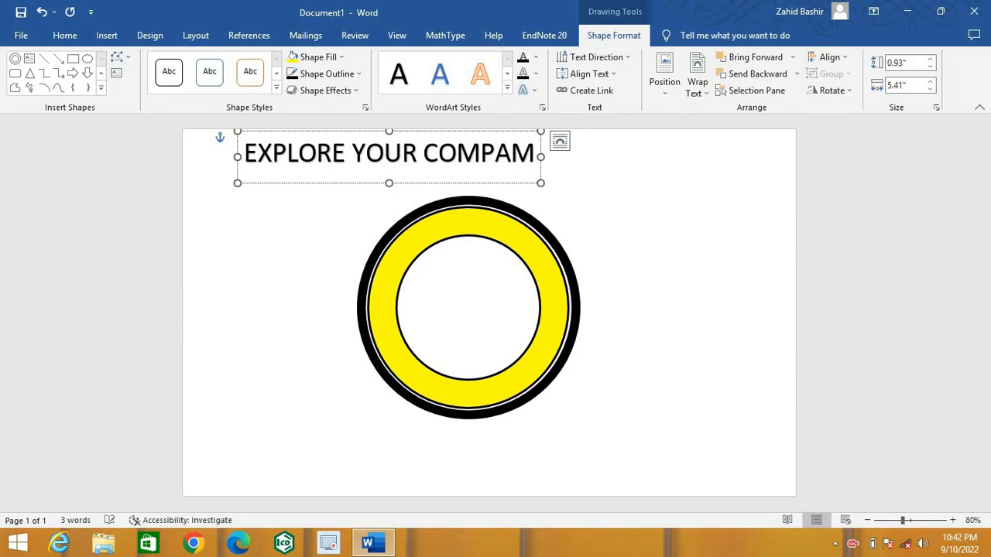
key("BackSpace")
type("NY")
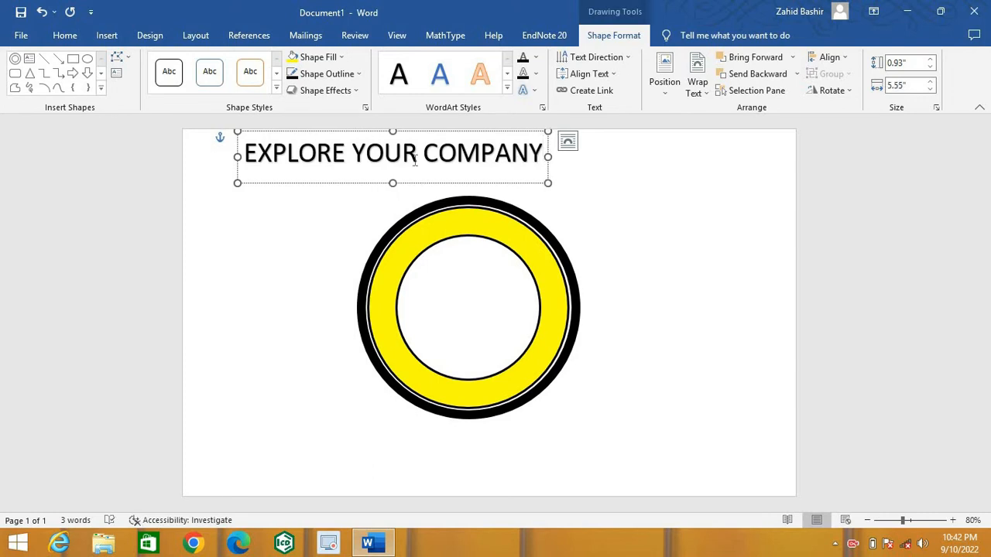
Curve the whole WordArt text along the upward Arch follow path and change its box shape to a block arc.
key("ctrl+a")
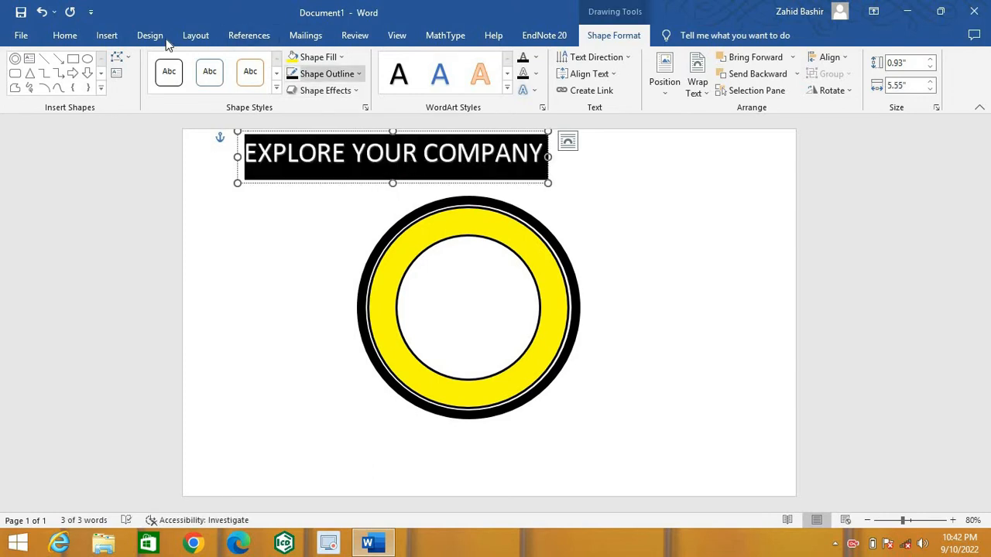
left_click(534, 91)
mouse_move(601, 282)
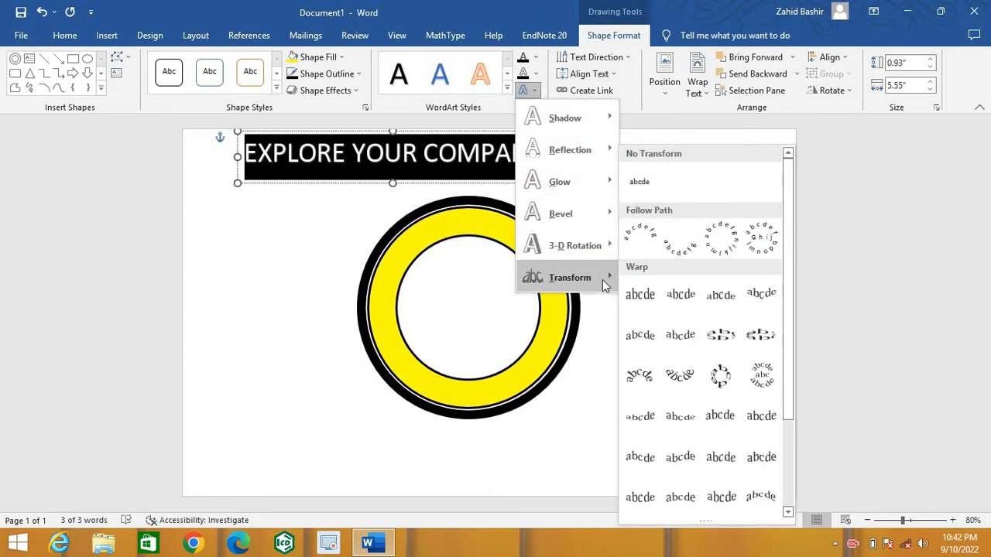
left_click(640, 240)
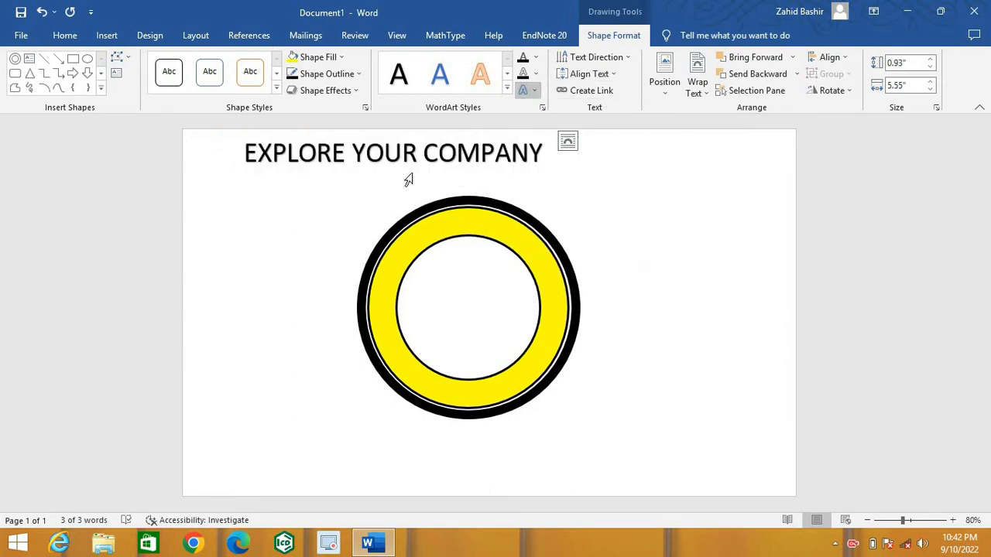
left_click(120, 59)
mouse_move(206, 78)
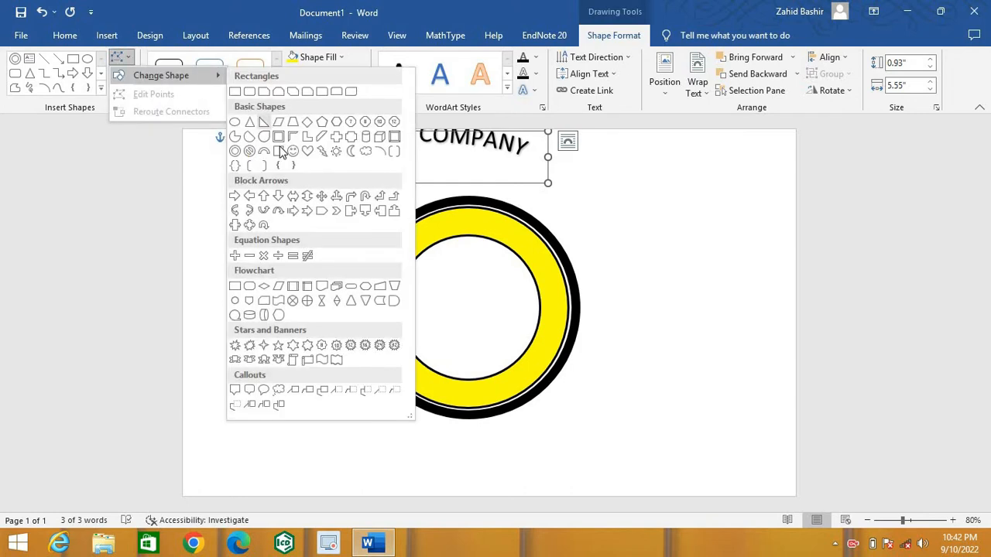
left_click(264, 152)
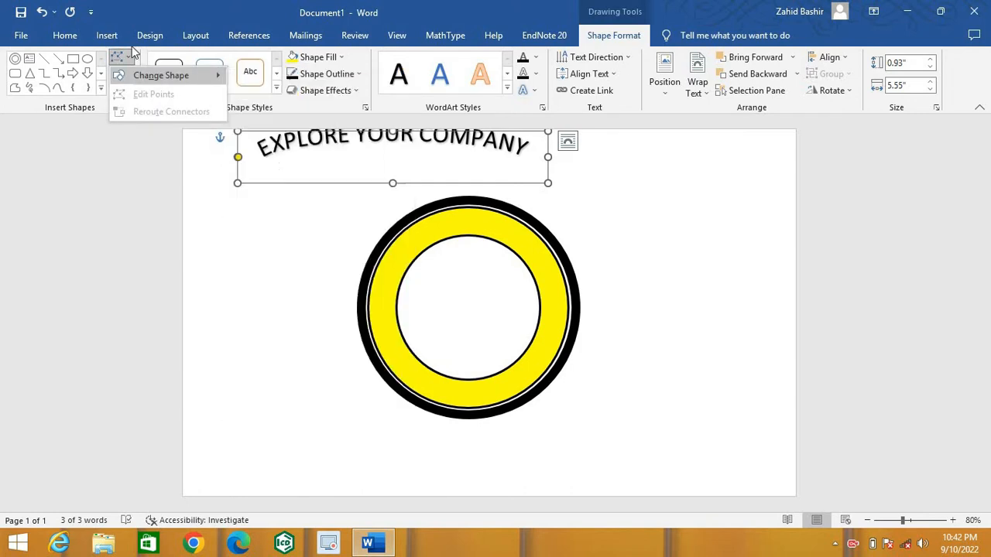
Format the arched text as bold, 22 pt and red.
left_click(66, 36)
left_click(71, 85)
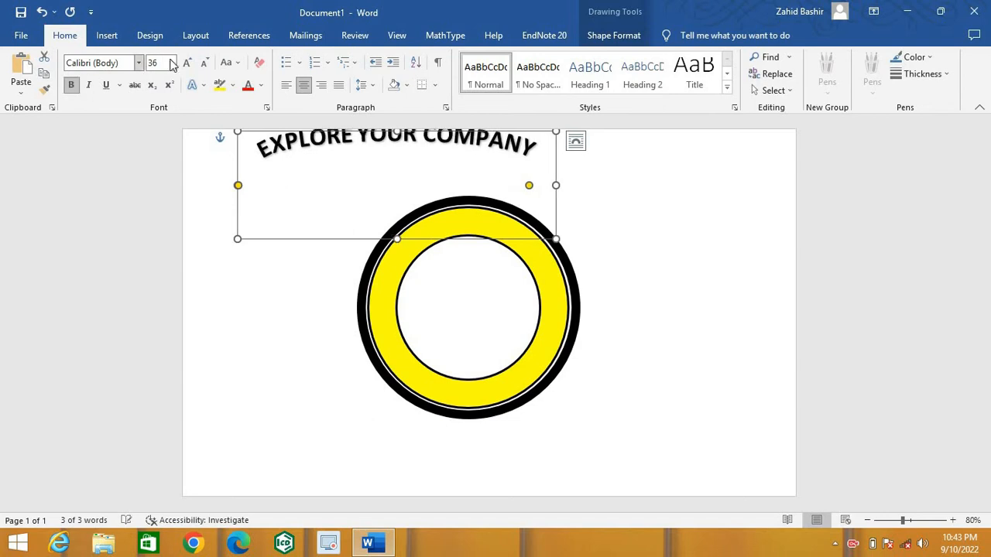
left_click(172, 63)
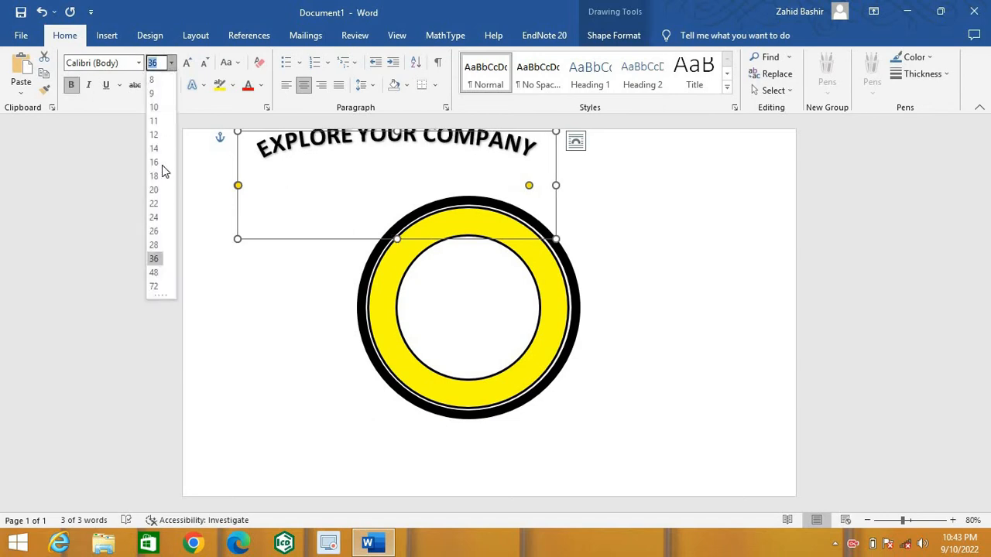
left_click(154, 203)
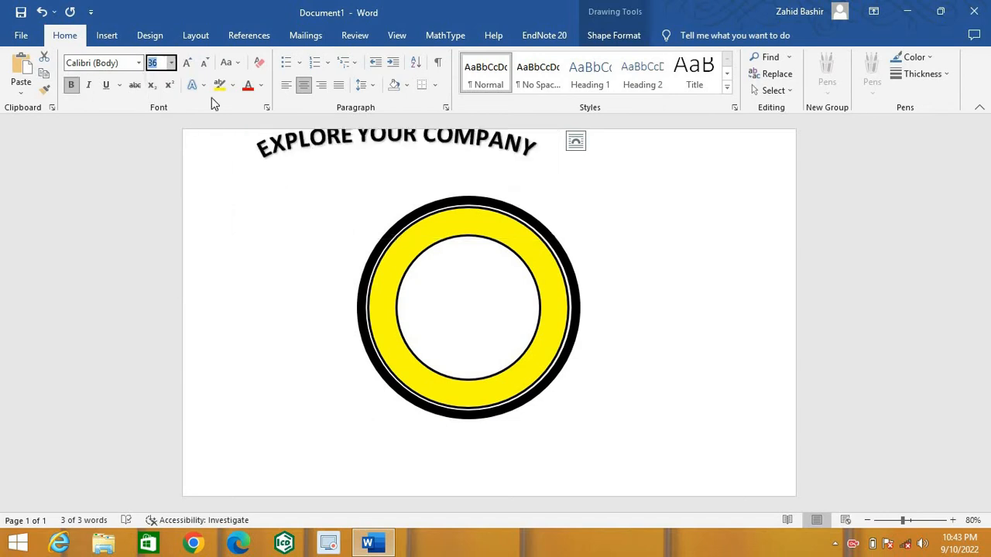
left_click(263, 89)
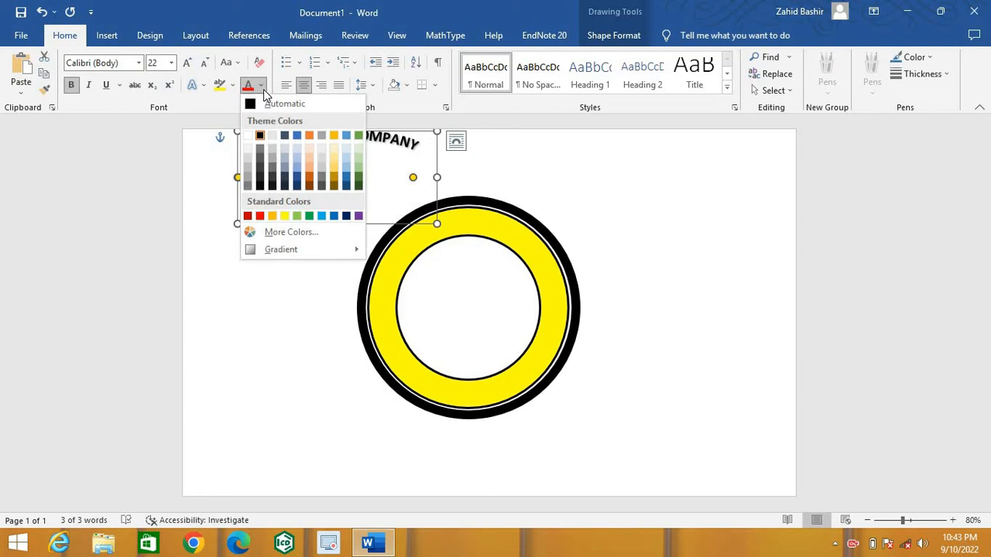
left_click(260, 216)
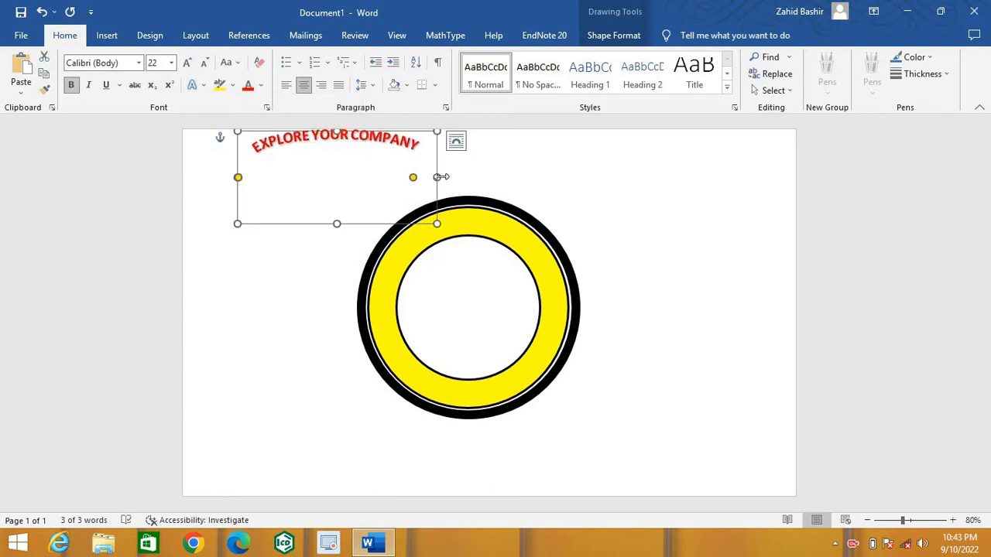
Resize the arched text and place it over the yellow ring so its curve follows the upper part of the band.
left_click_drag(411, 177, 377, 177)
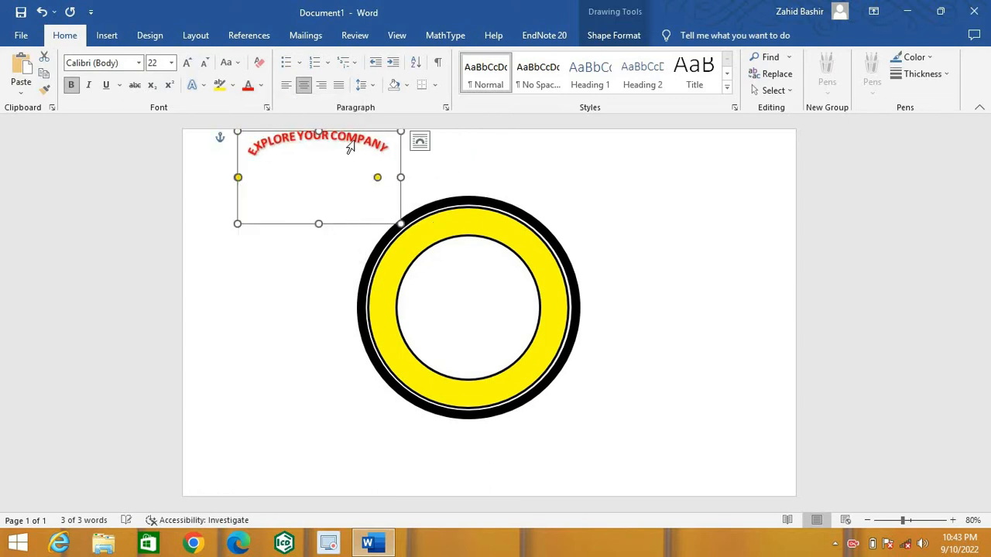
left_click_drag(352, 135, 510, 221)
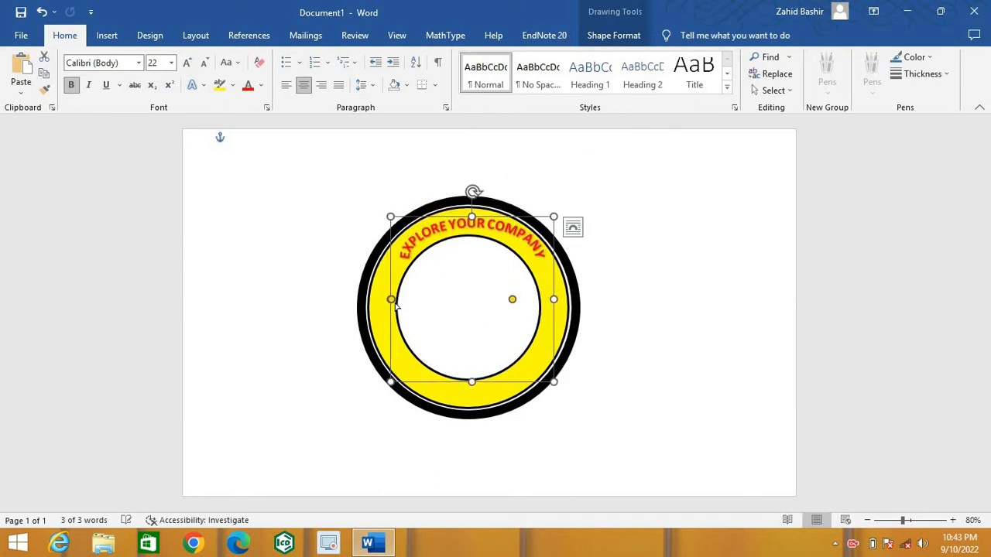
mouse_move(391, 304)
left_mouse_down()
mouse_move(400, 316)
mouse_move(382, 307)
left_mouse_up()
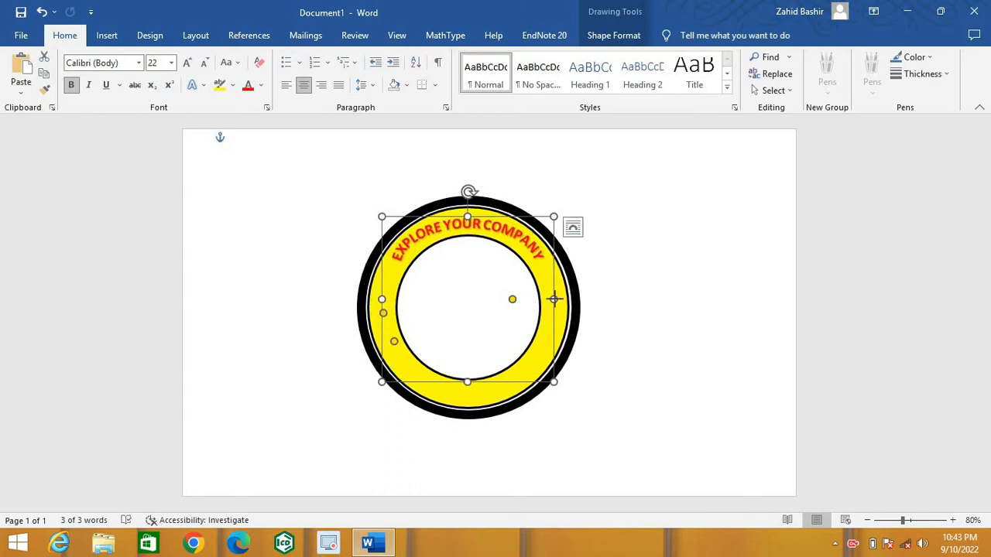
left_click_drag(553, 299, 555, 302)
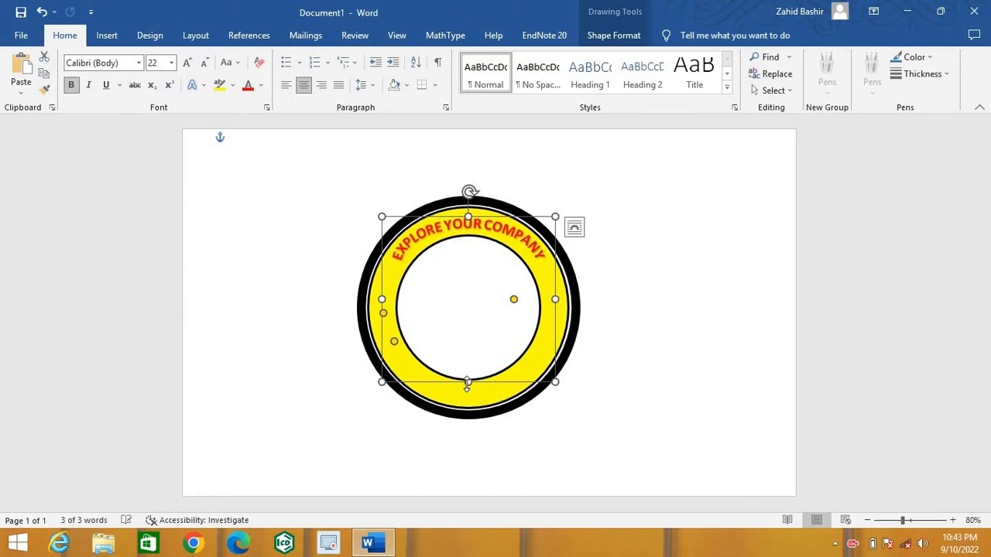
Stretch the text box down to near the page's lower edge and fine-tune its position, width and arc to centre the lettering in the yellow band.
left_click_drag(466, 394, 455, 474)
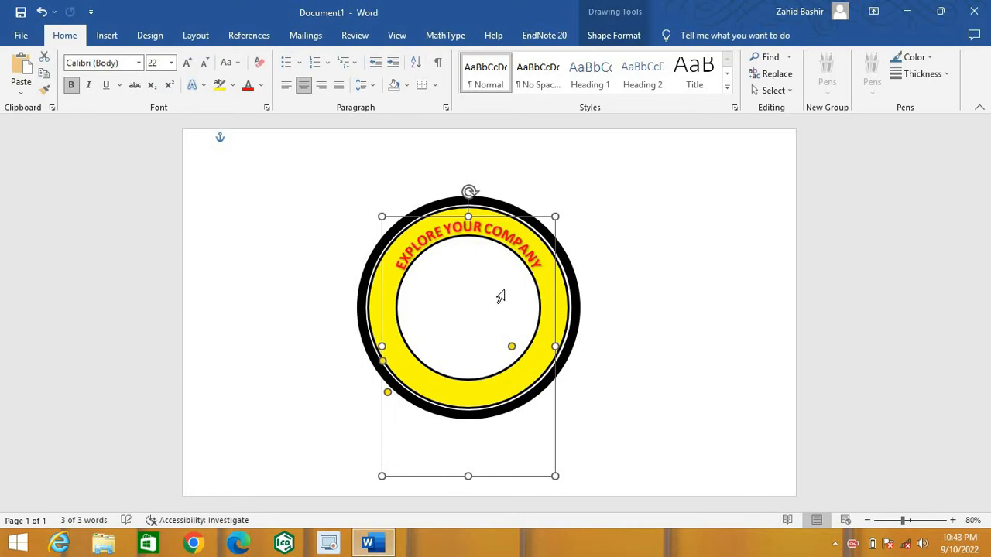
left_click_drag(509, 219, 508, 214)
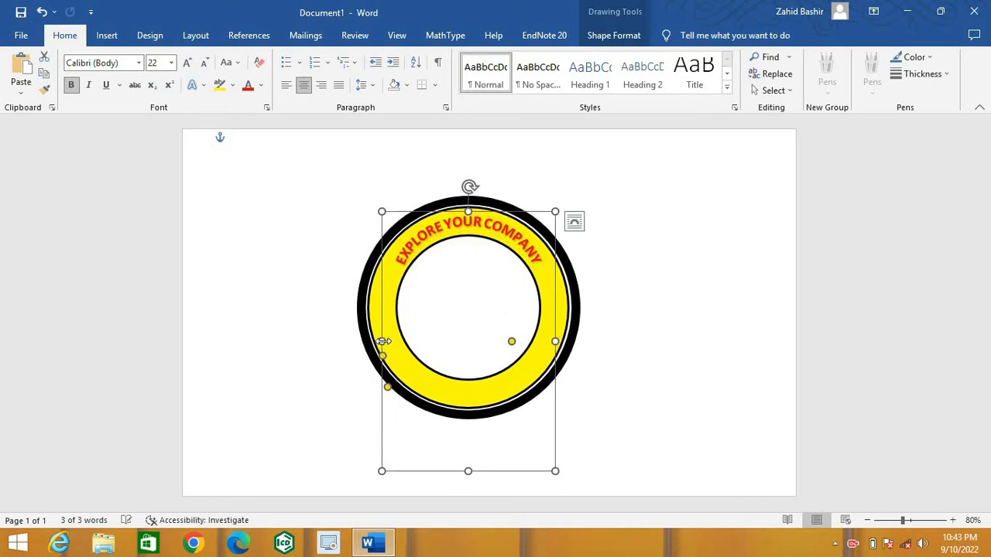
left_click_drag(382, 342, 377, 342)
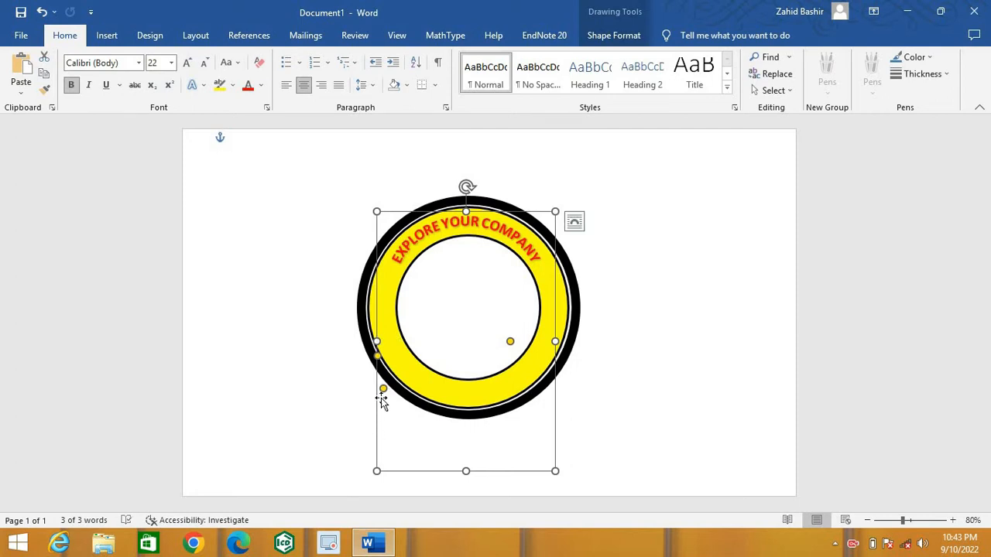
left_click_drag(386, 400, 386, 402)
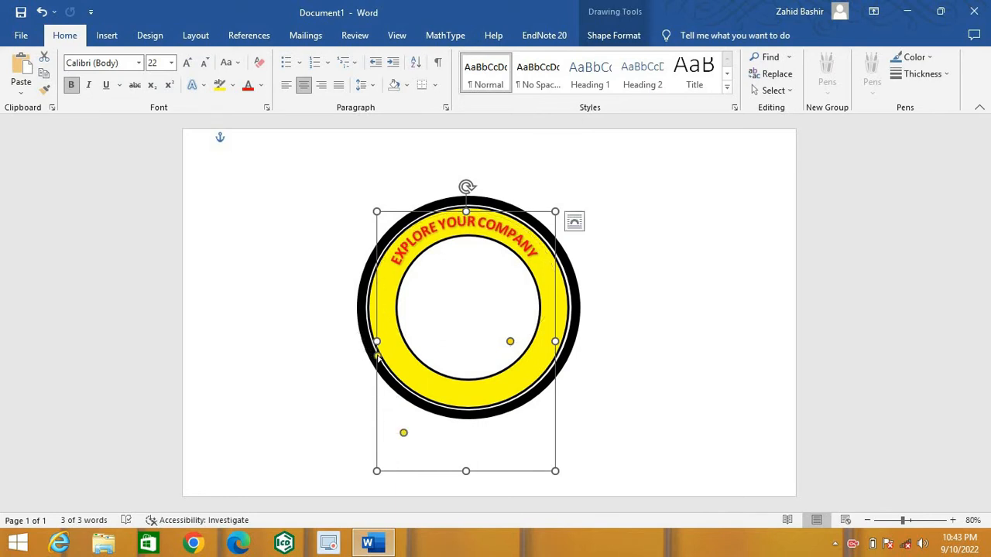
left_click_drag(377, 357, 400, 350)
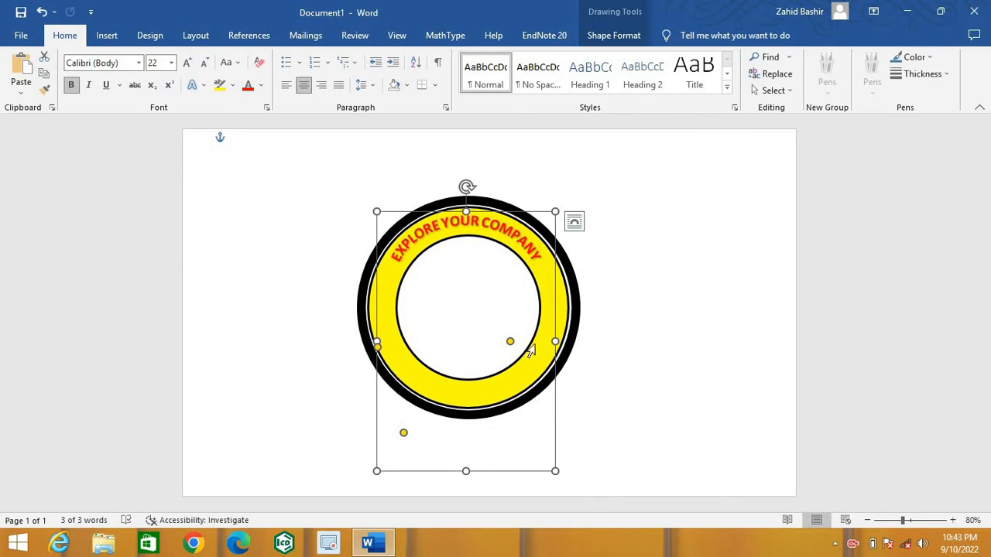
mouse_move(511, 341)
left_mouse_down()
mouse_move(512, 351)
mouse_move(497, 349)
left_mouse_up()
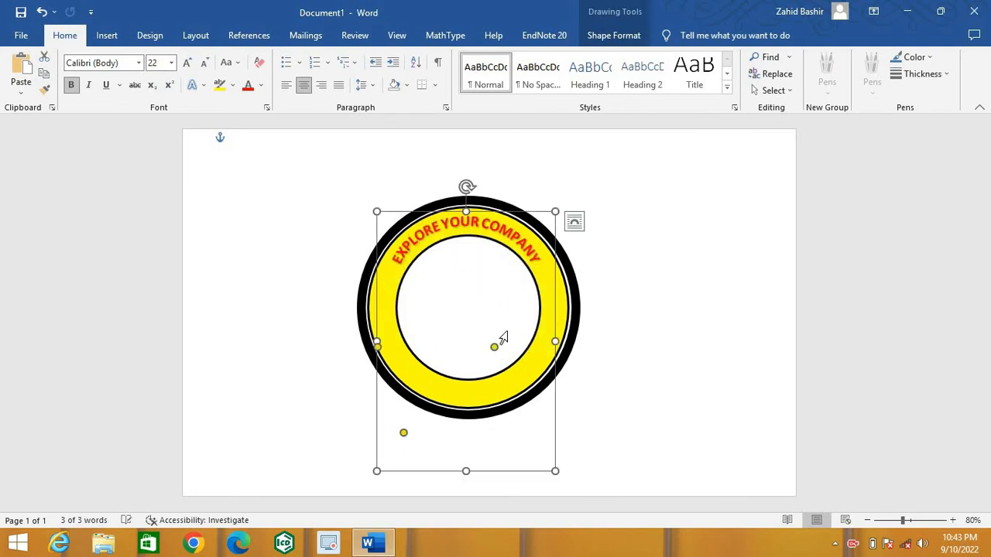
left_click(622, 359)
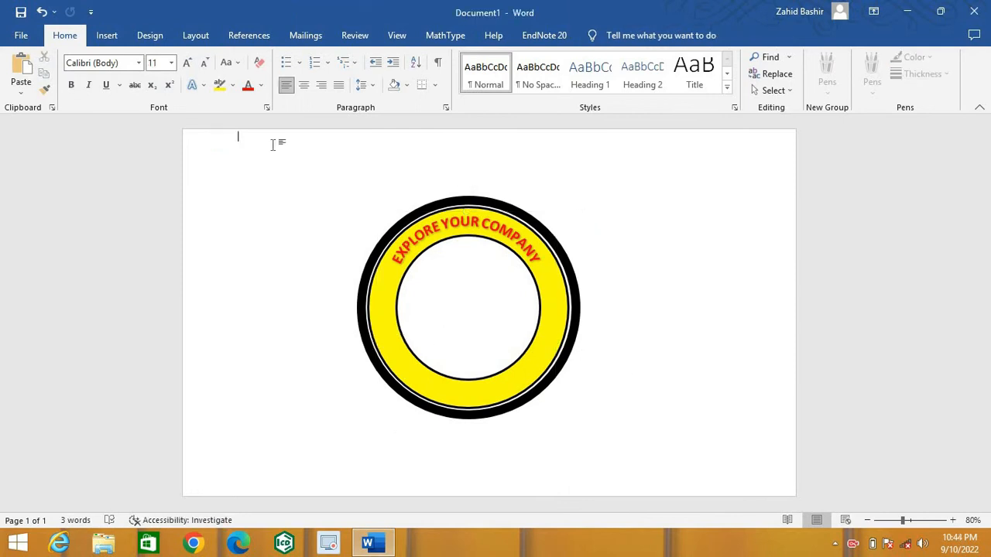
Insert a black WordArt text box reading "WORLD FOOD RECIPE" above the emblem.
left_click(110, 37)
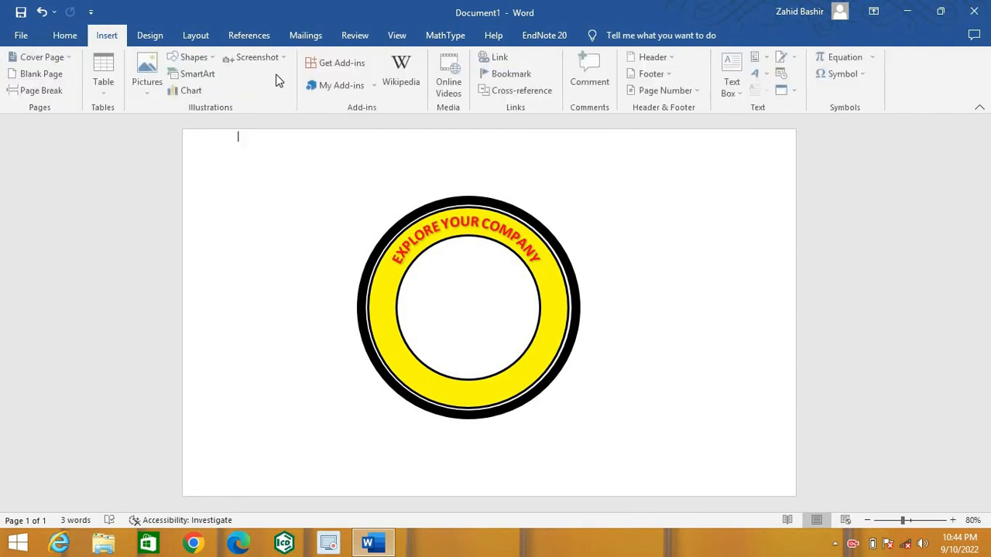
left_click(758, 73)
left_click(770, 109)
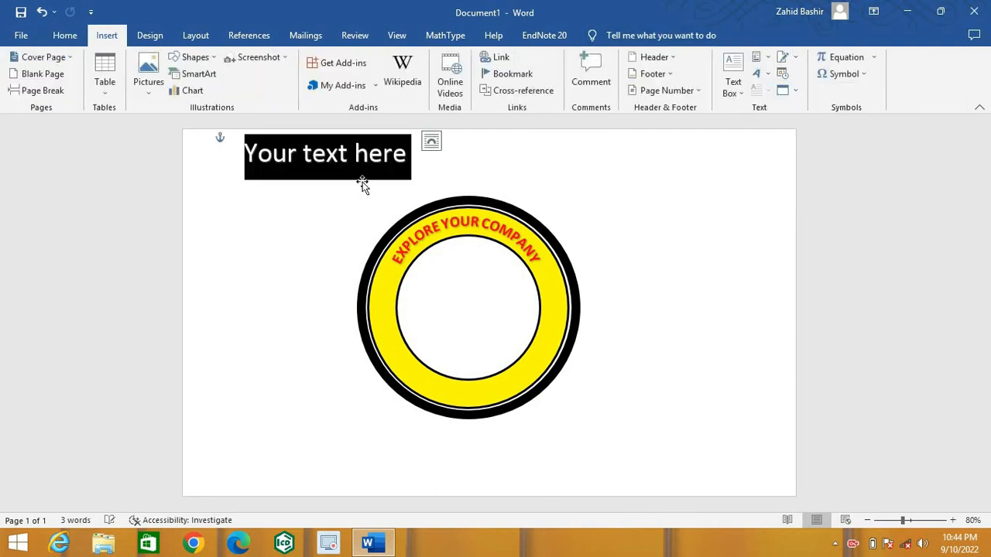
key("Delete")
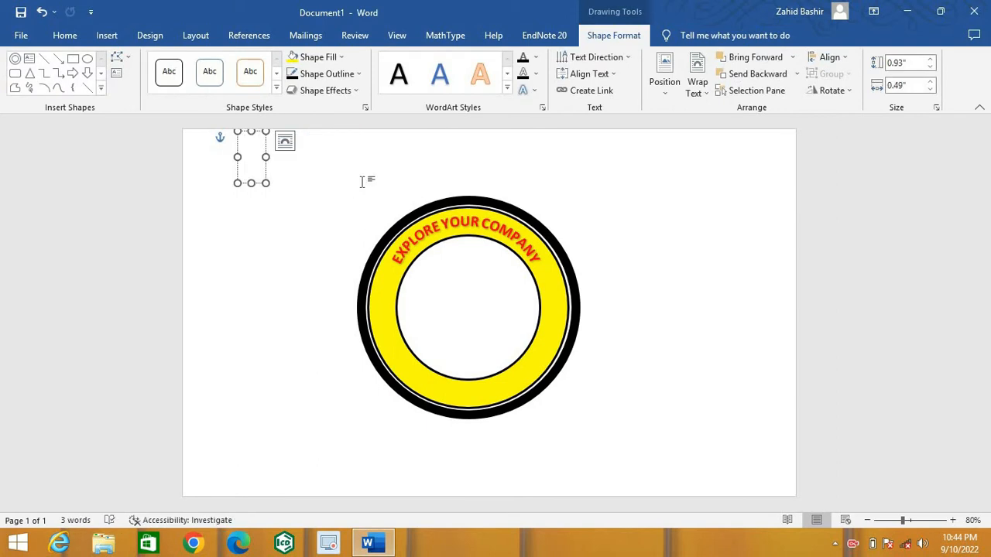
type("WORLD")
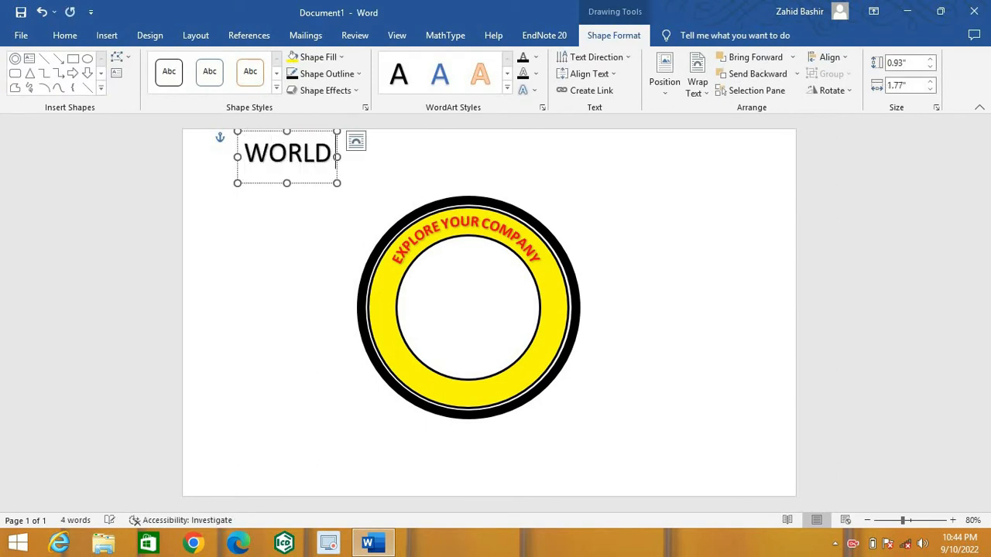
type(" FOOD")
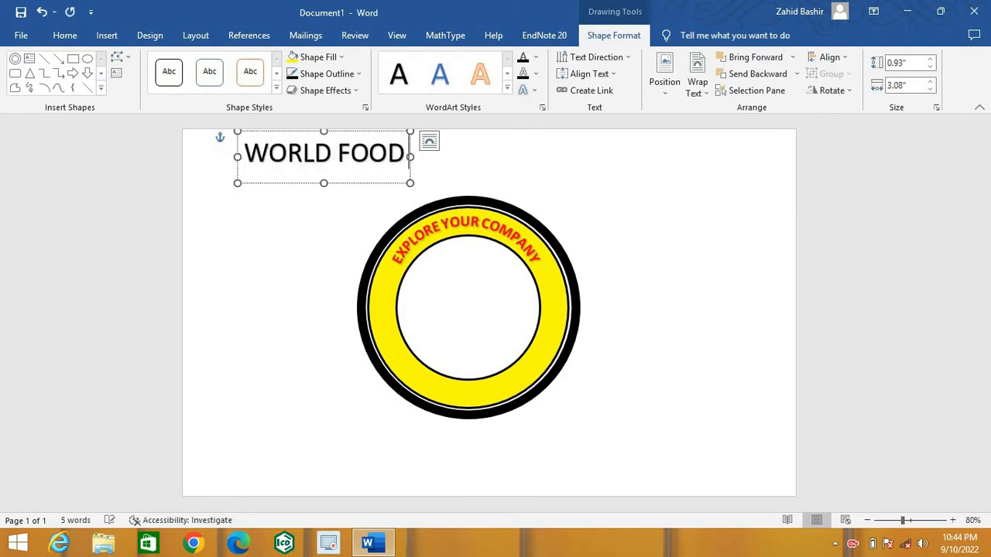
type(" RECIPE")
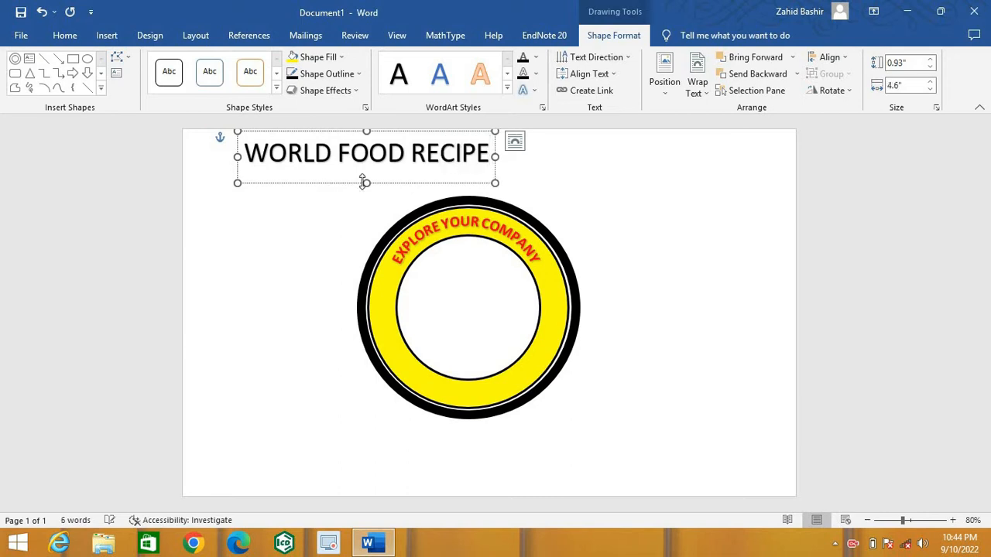
Curve the whole new WordArt text along the downward Arch follow path and change its box shape to a block arc.
key("ctrl+a")
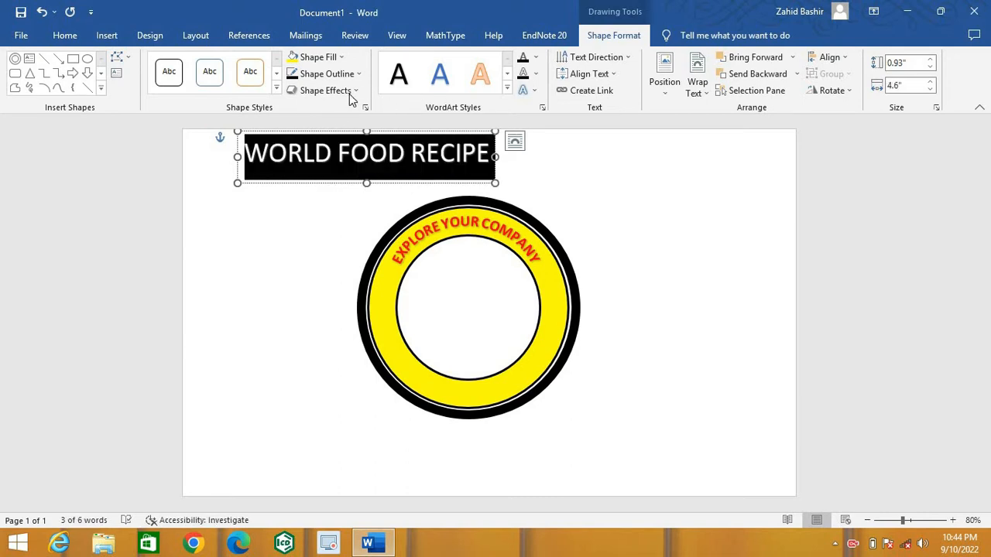
left_click(348, 91)
mouse_move(383, 320)
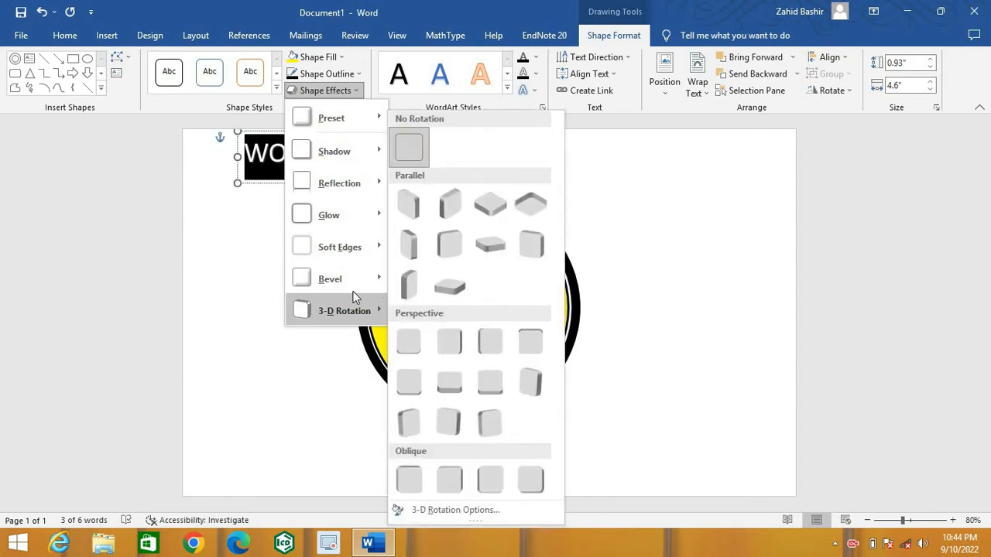
mouse_move(341, 118)
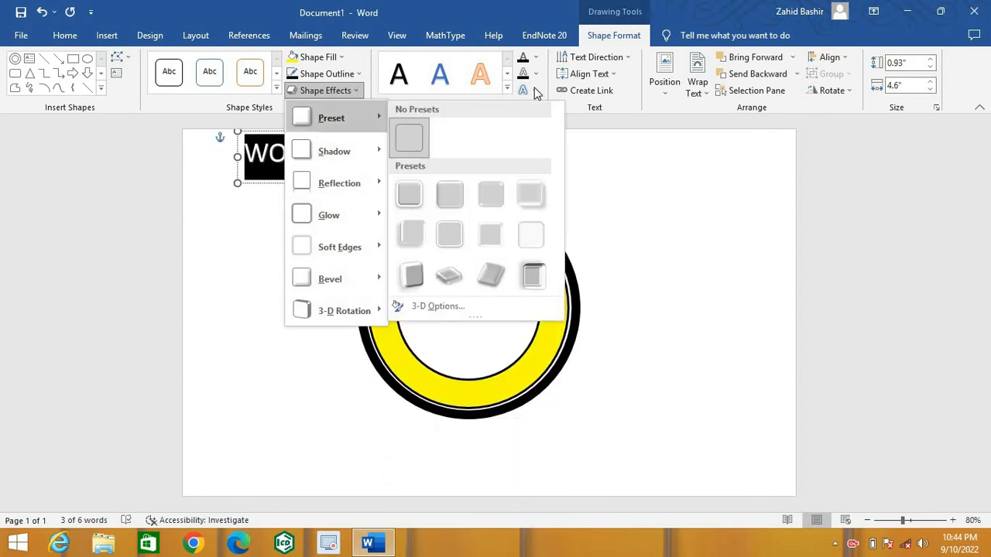
left_click(534, 91)
mouse_move(577, 277)
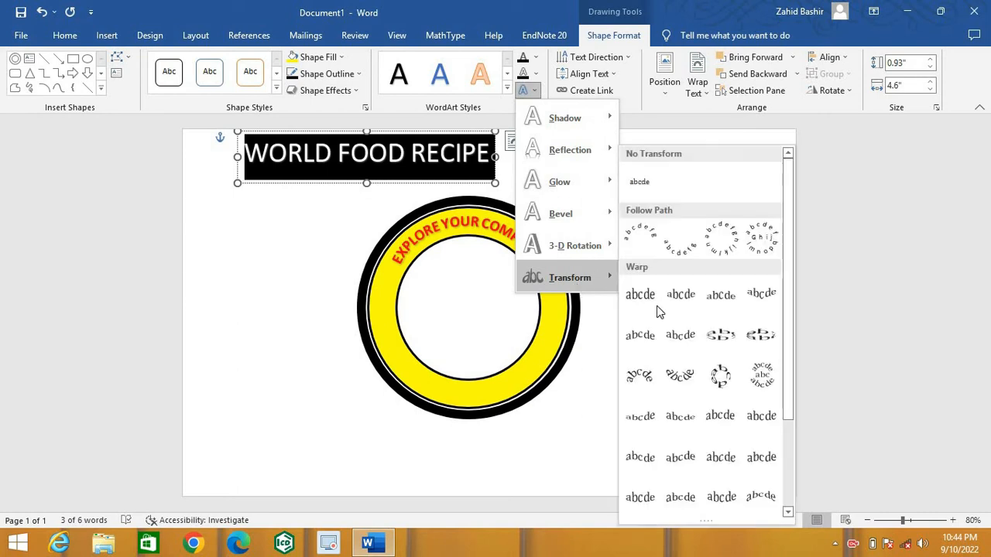
left_click(674, 246)
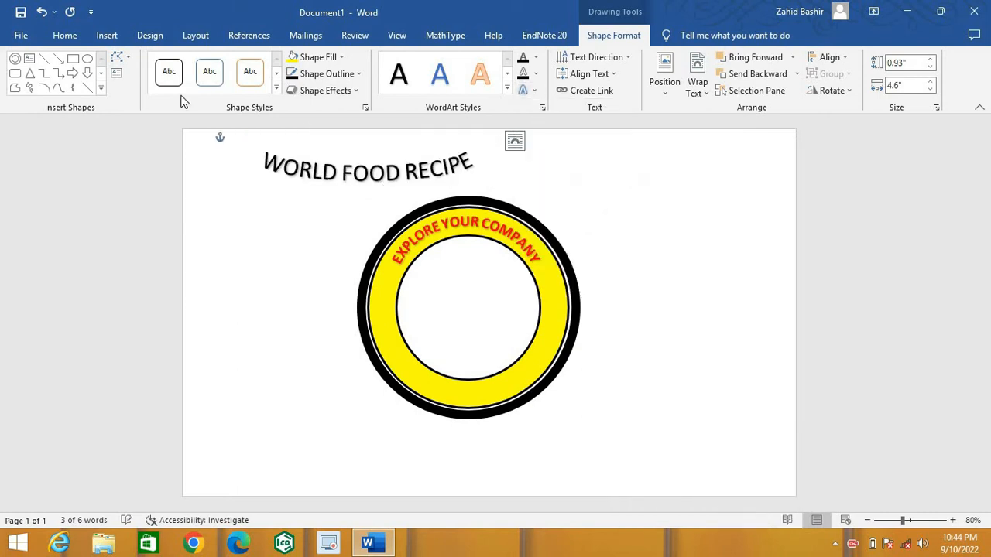
left_click(130, 58)
mouse_move(175, 74)
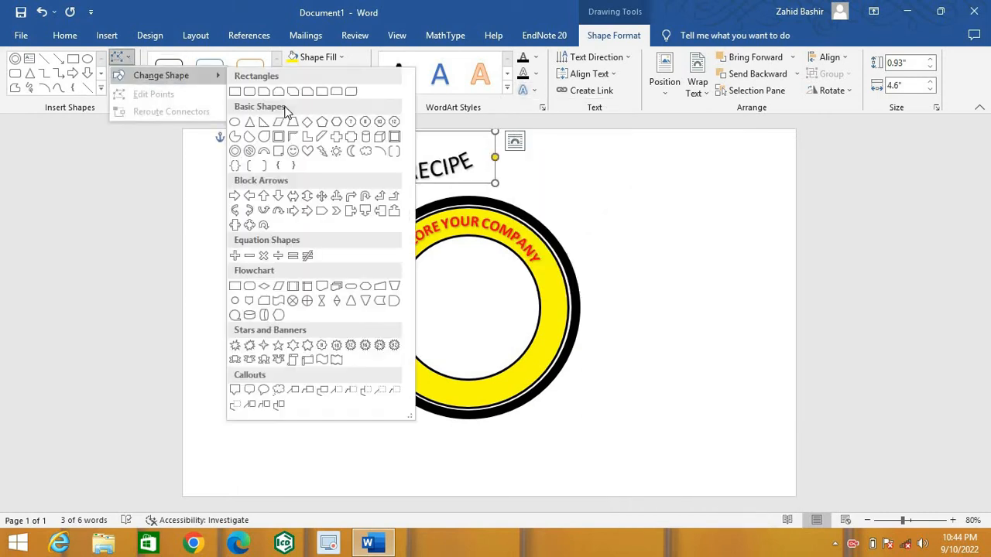
left_click(264, 151)
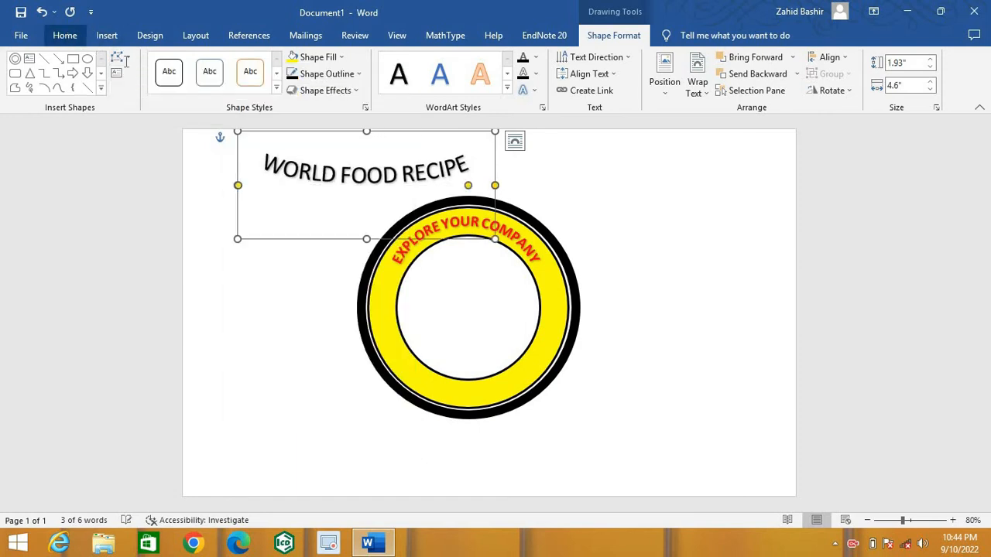
Format the WORLD FOOD RECIPE text as bold, 28 pt and red.
left_click(65, 35)
left_click(70, 84)
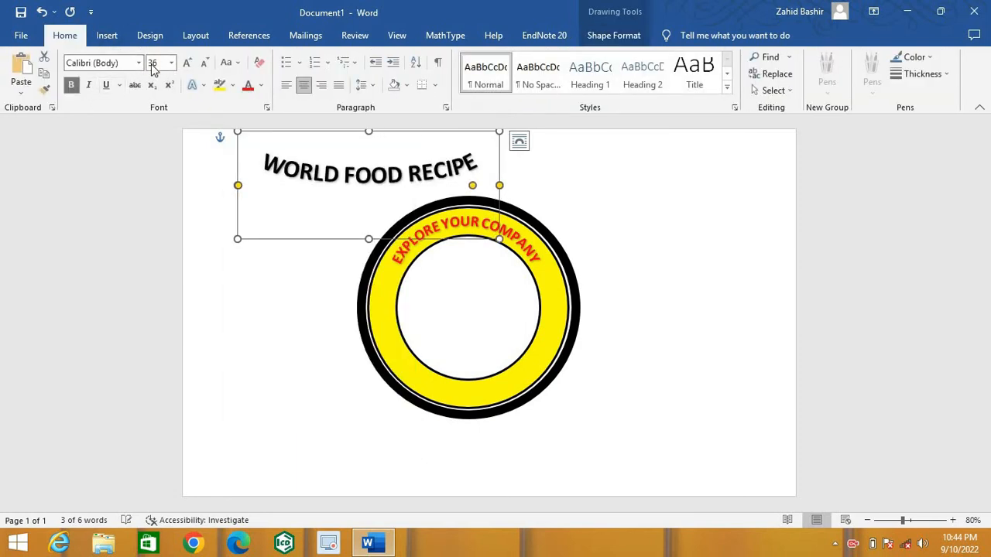
left_click(172, 63)
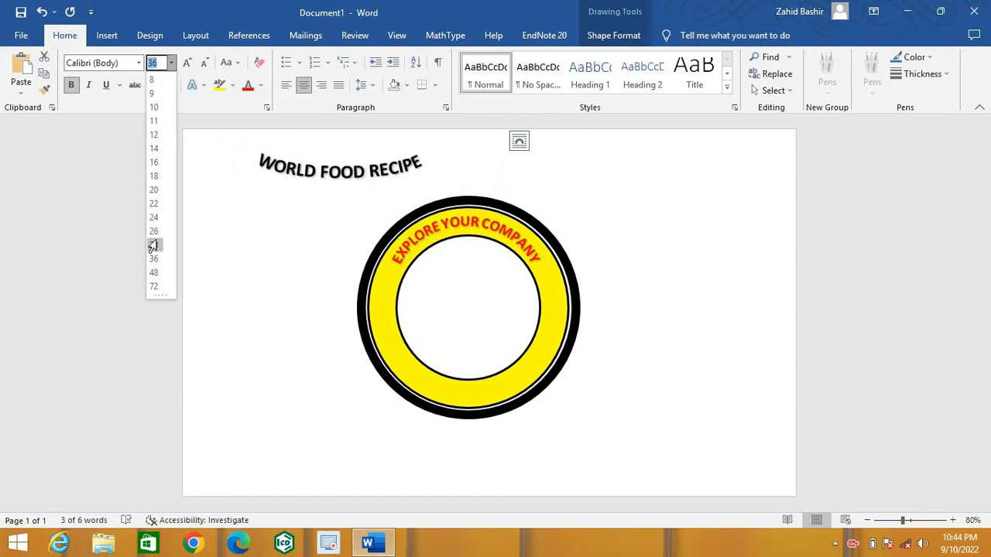
left_click(152, 246)
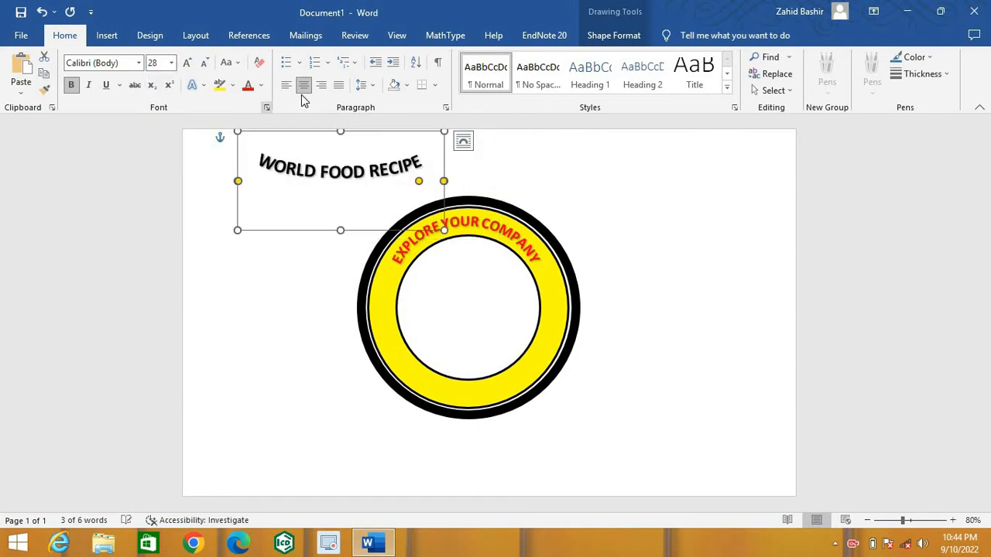
left_click(261, 85)
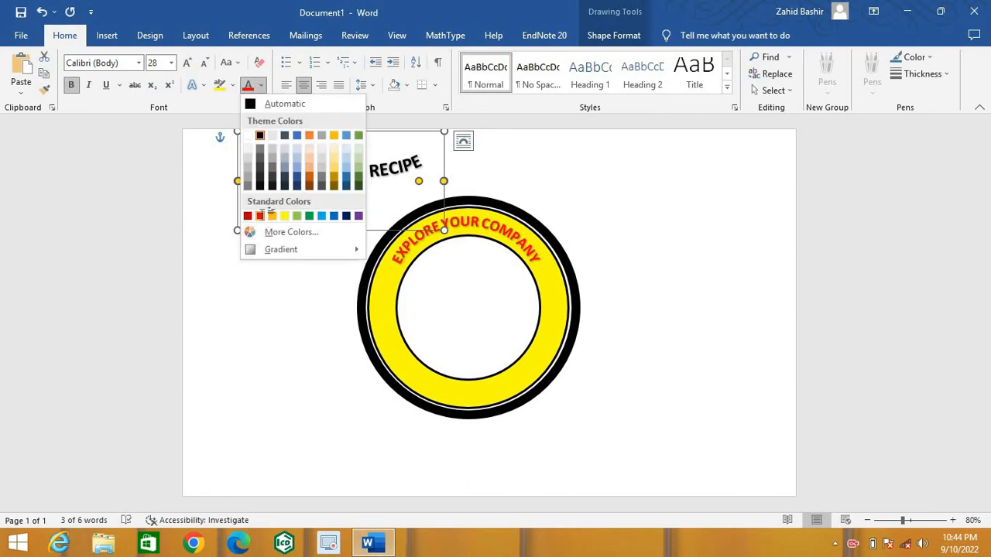
left_click(261, 215)
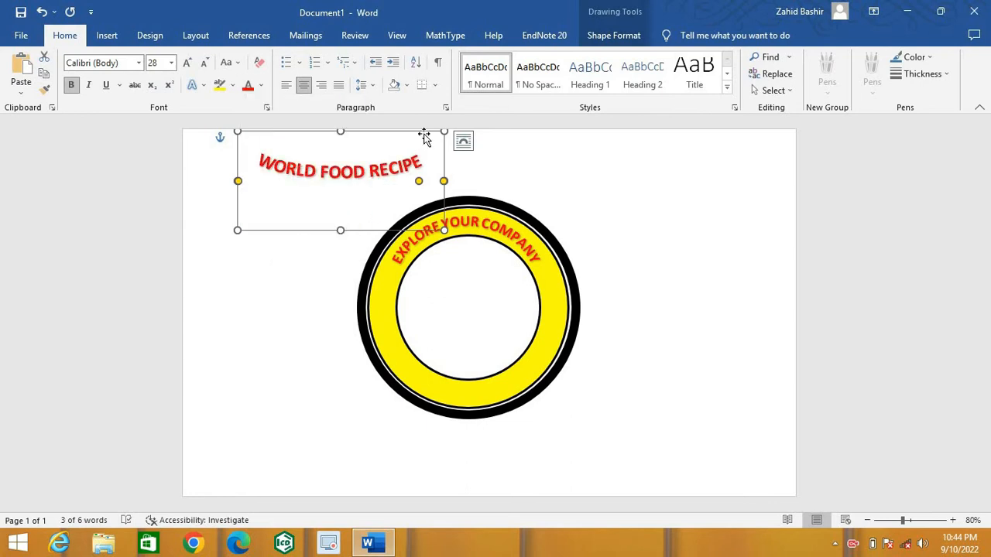
Place the WORLD FOOD RECIPE text over the emblem, adjust its arc shape and enlarge its box to slightly wider and taller than the rings.
left_click_drag(423, 144, 542, 334)
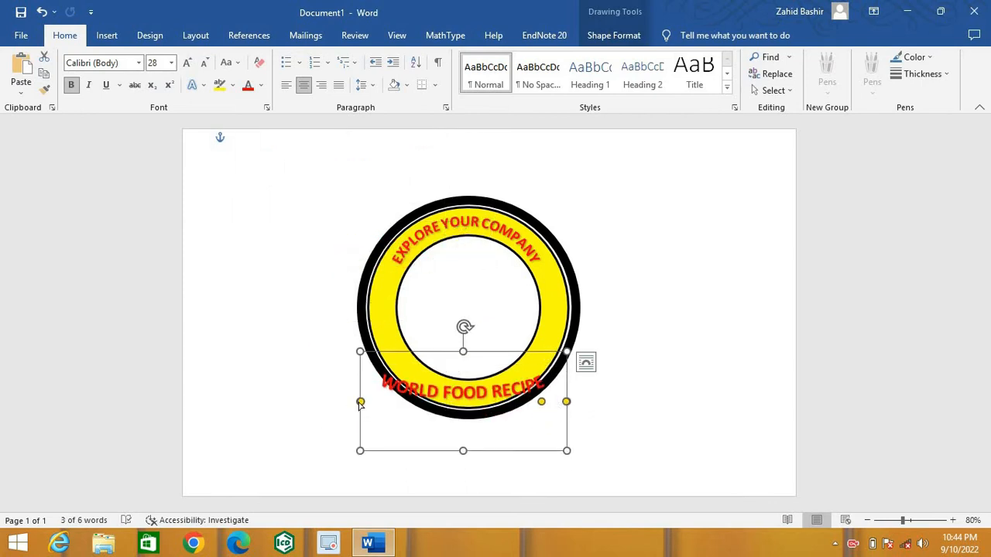
left_click_drag(361, 401, 414, 401)
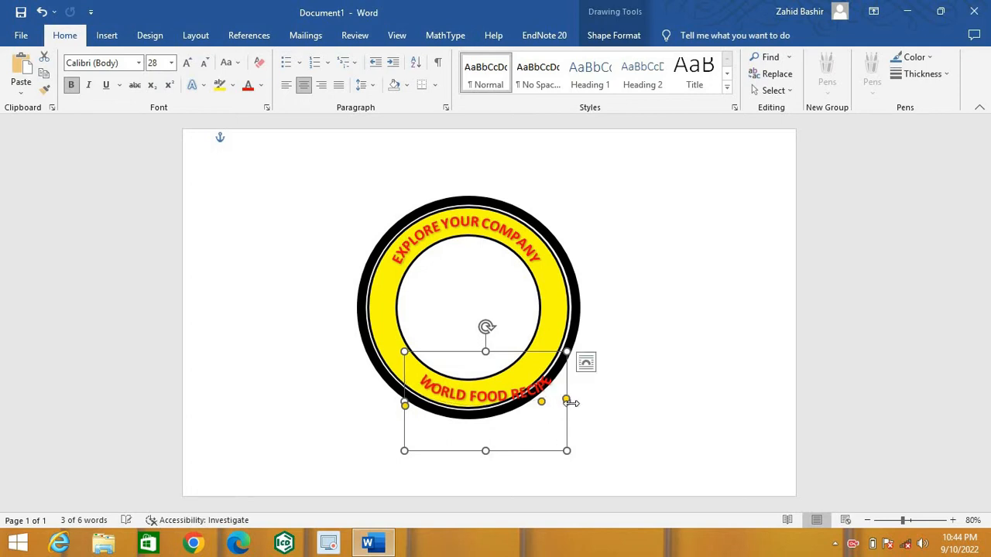
left_click_drag(568, 400, 513, 438)
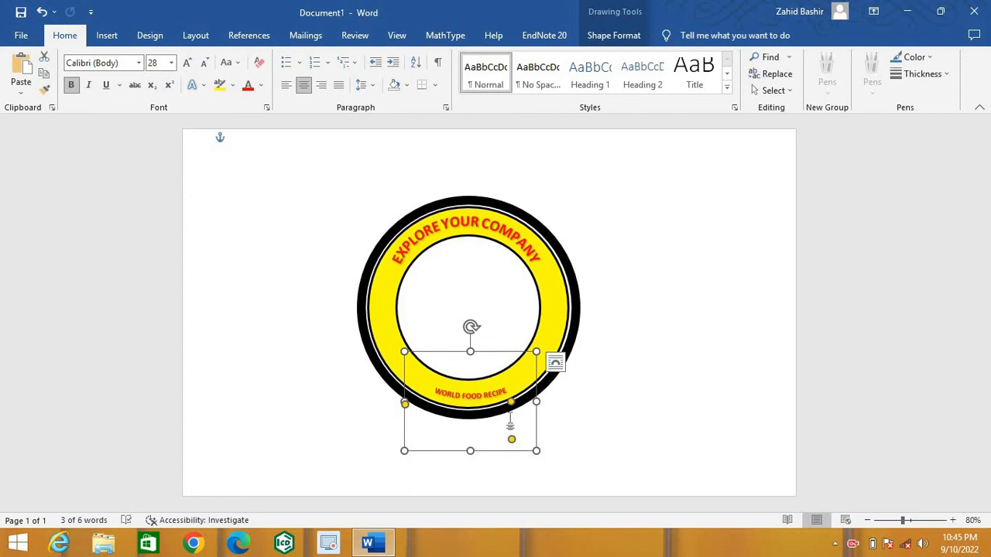
left_click_drag(536, 402, 656, 345)
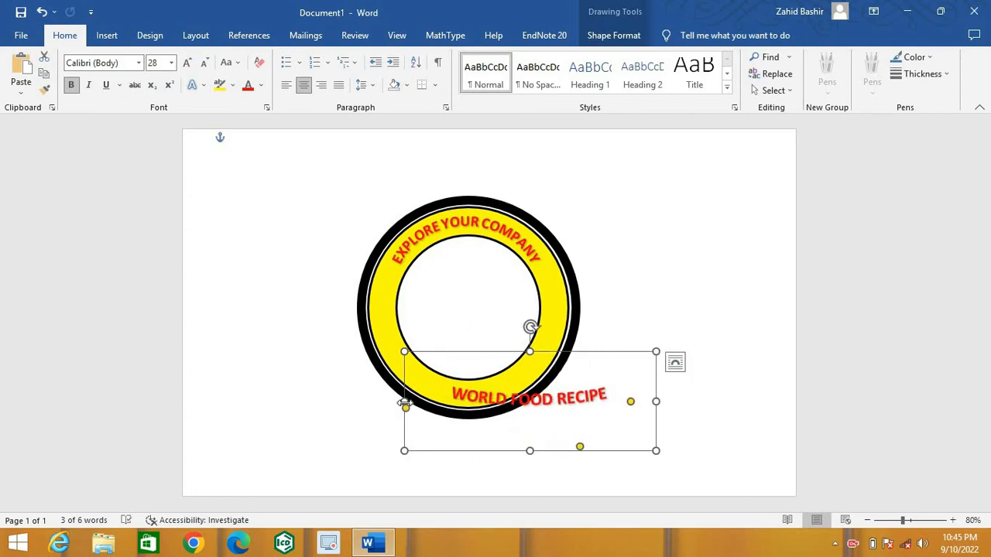
left_click_drag(387, 408, 352, 405)
left_click_drag(613, 352, 575, 341)
left_click_drag(466, 341, 411, 199)
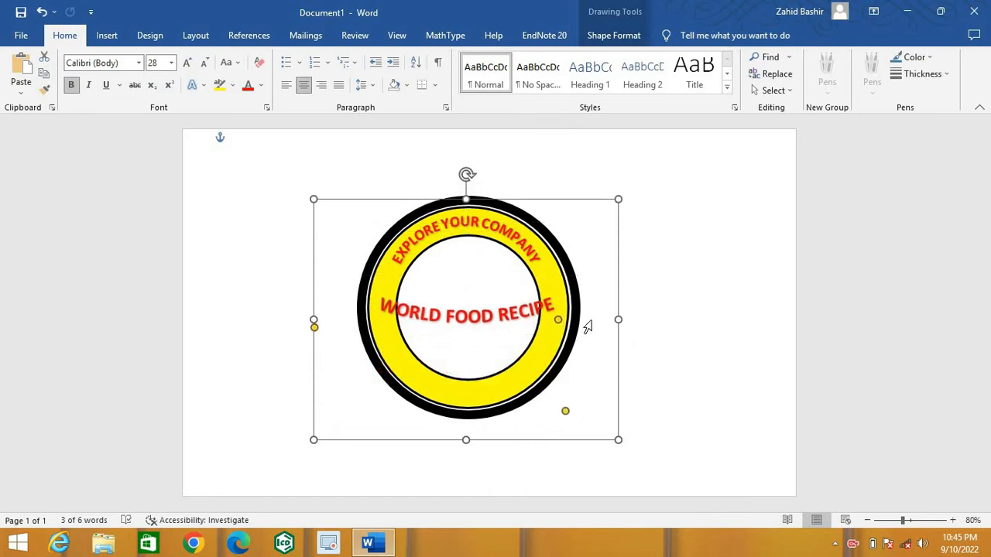
Move the text box down and narrow it to about the ring's width so the lettering is centred along the lower yellow band.
left_click_drag(620, 320, 570, 319)
left_click_drag(531, 204, 555, 276)
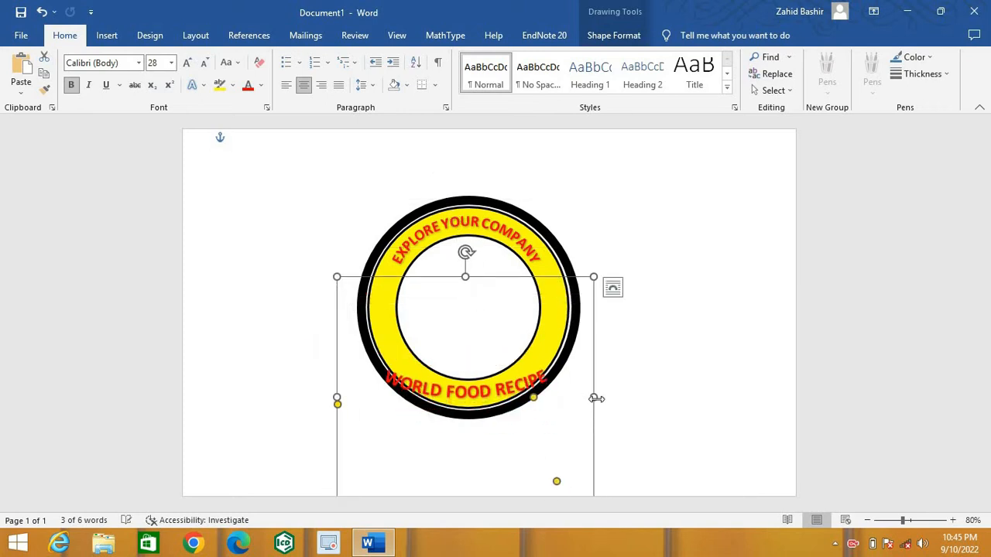
left_click_drag(596, 398, 571, 398)
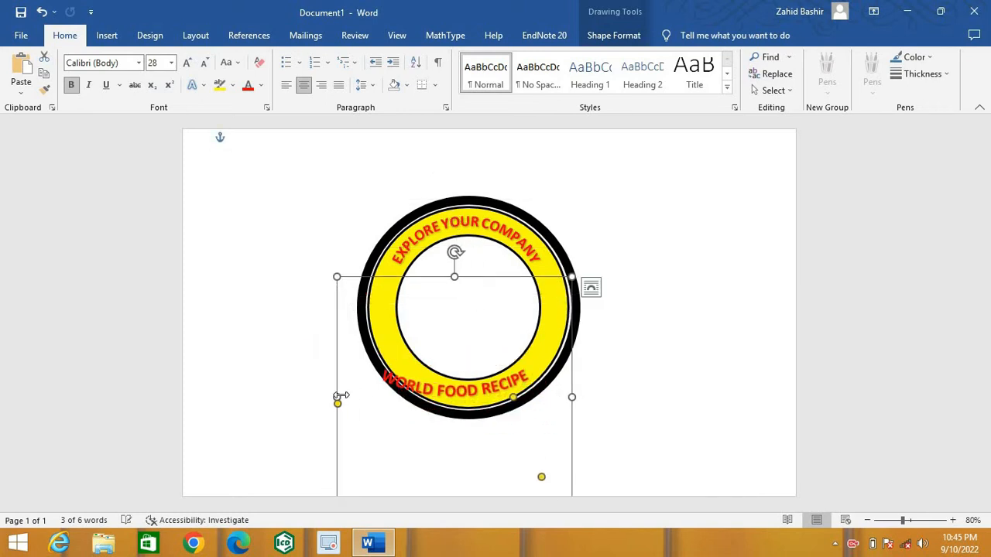
left_click_drag(345, 388, 360, 377)
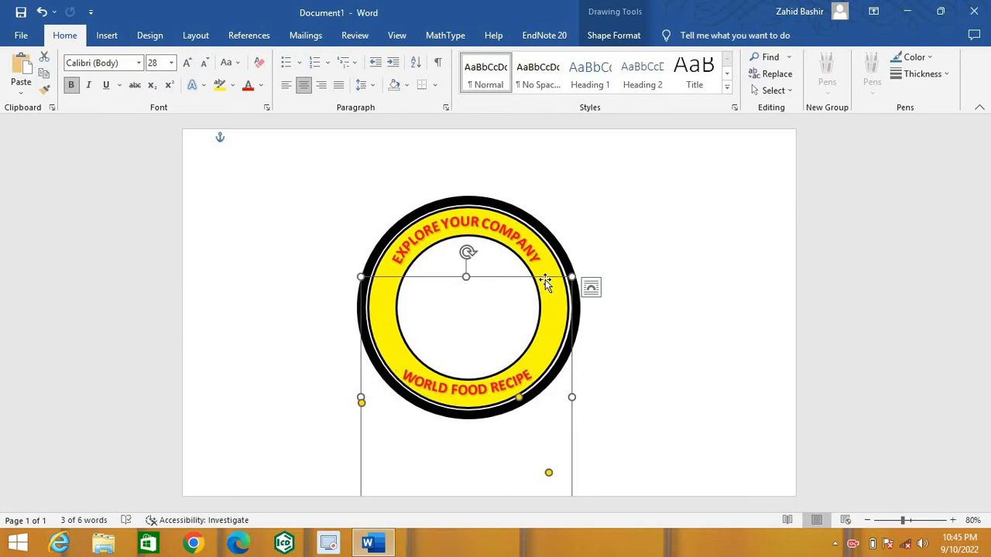
left_click_drag(551, 280, 554, 283)
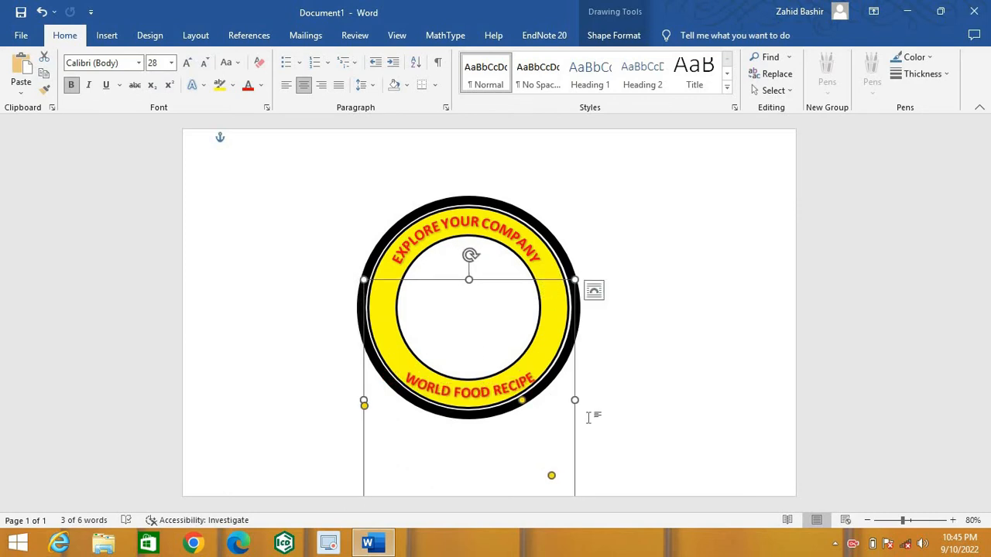
left_click_drag(574, 401, 571, 400)
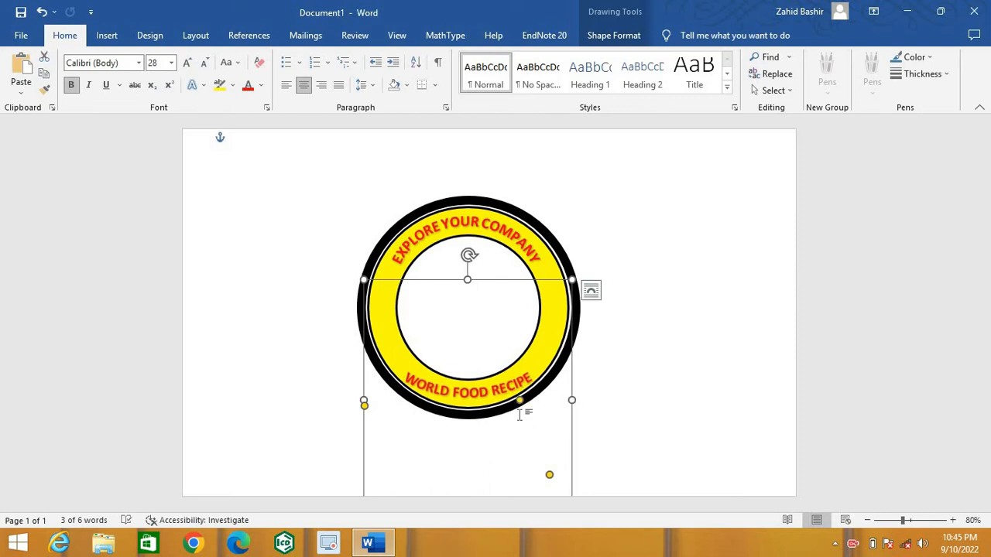
left_click(734, 387)
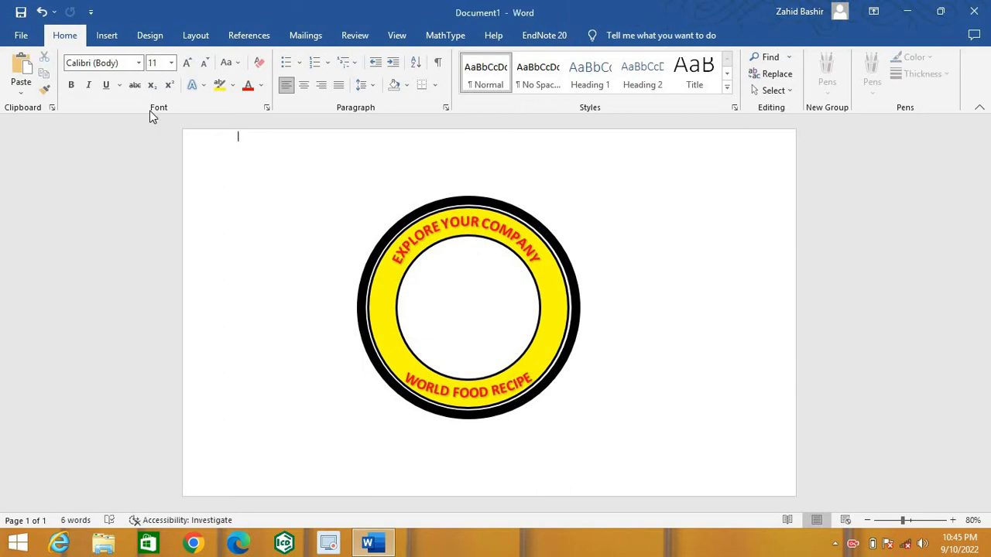
Draw a narrow upright 32-point star about 1.35" high and 0.16" wide on the yellow band's left side.
left_click(109, 38)
left_click(203, 58)
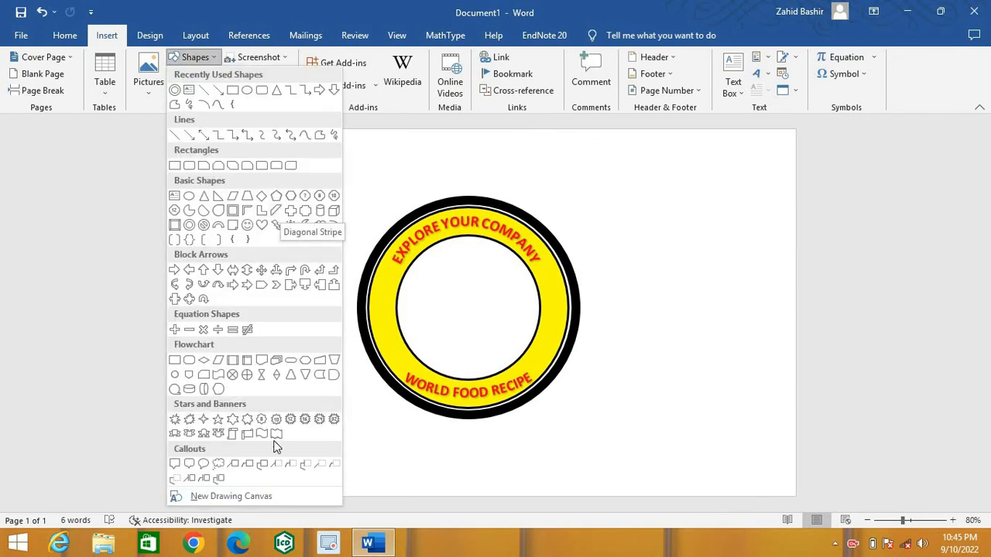
left_click(334, 420)
left_click_drag(651, 241, 387, 315)
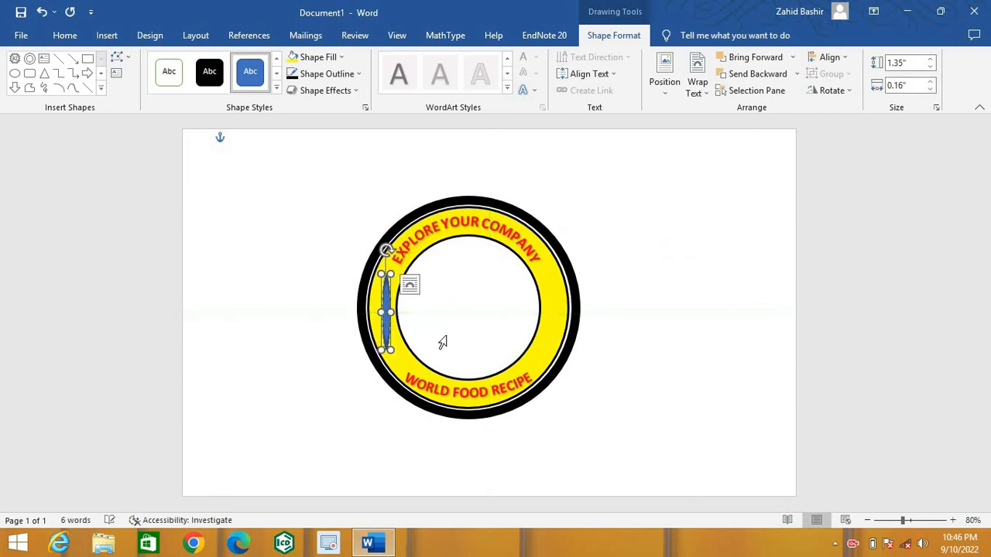
Fill the narrow star with standard red and remove its outline.
left_click(341, 57)
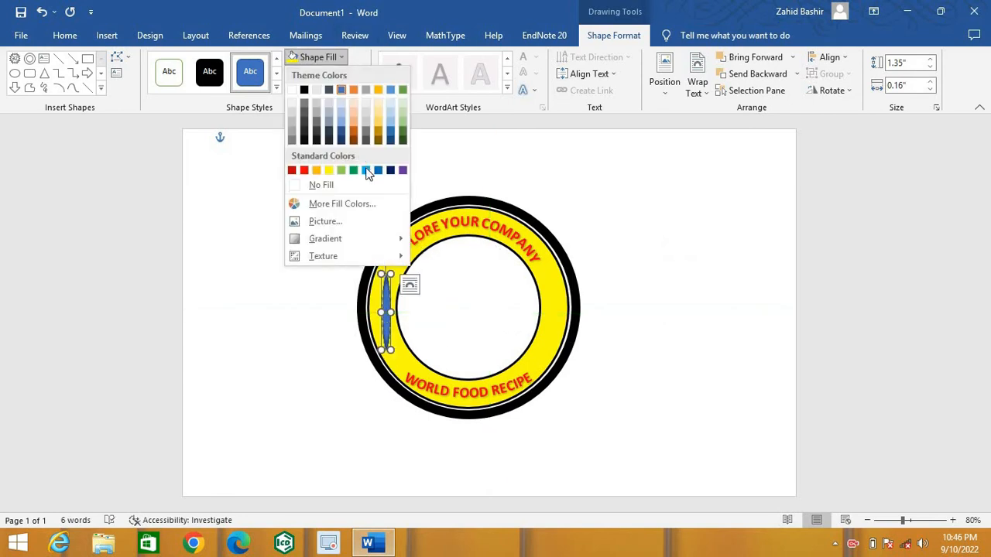
left_click(303, 170)
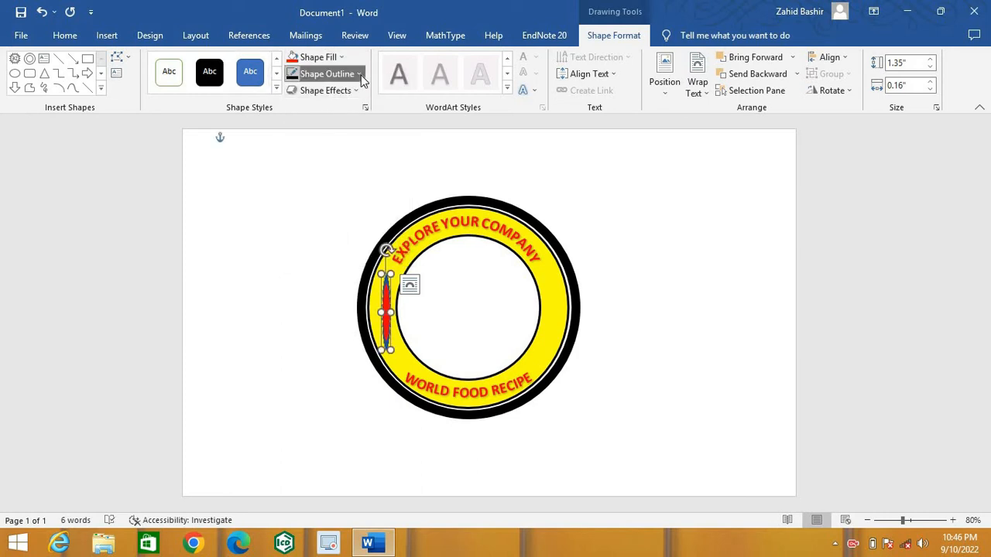
left_click(358, 74)
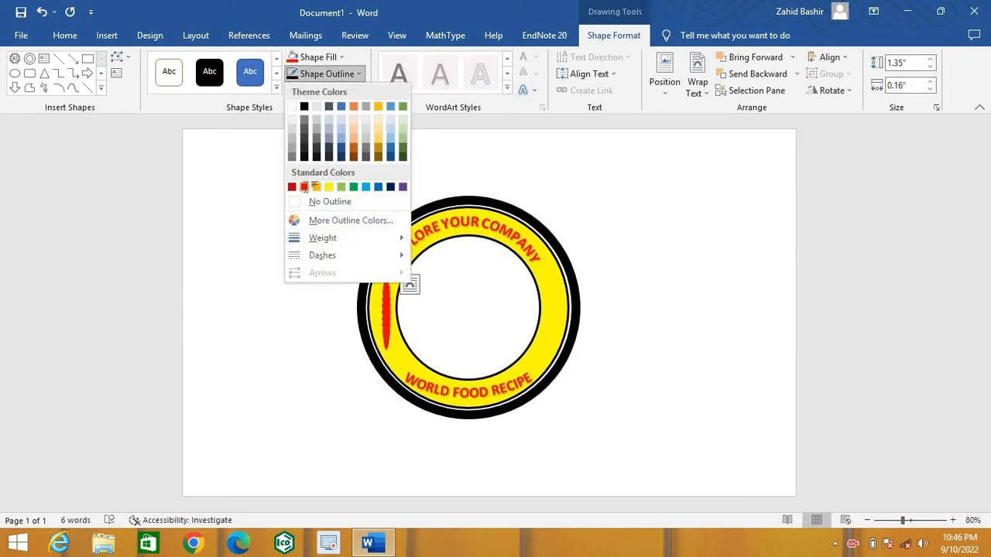
left_click(318, 202)
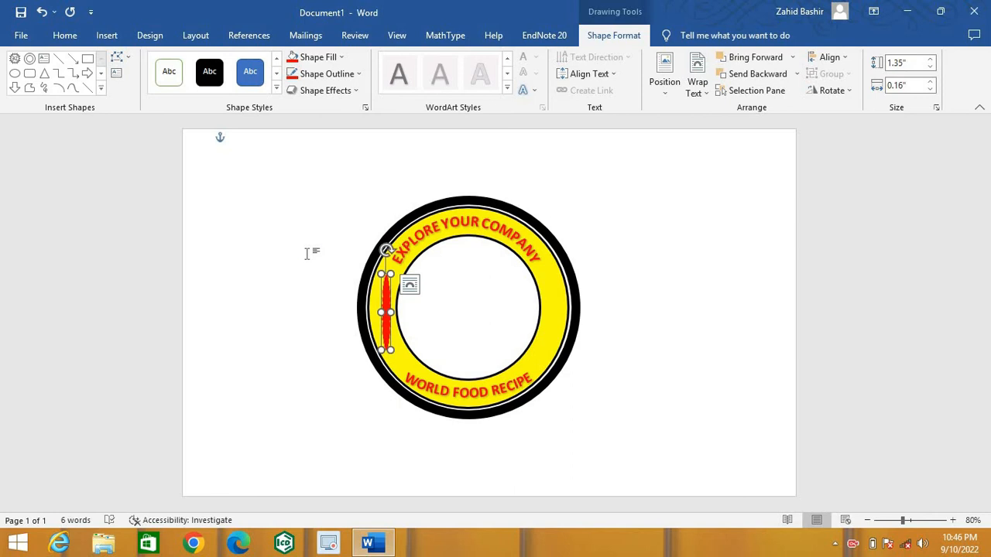
Paste a copy of the narrow red star and place it on the yellow band's right side, opposite the first.
key("ctrl+v")
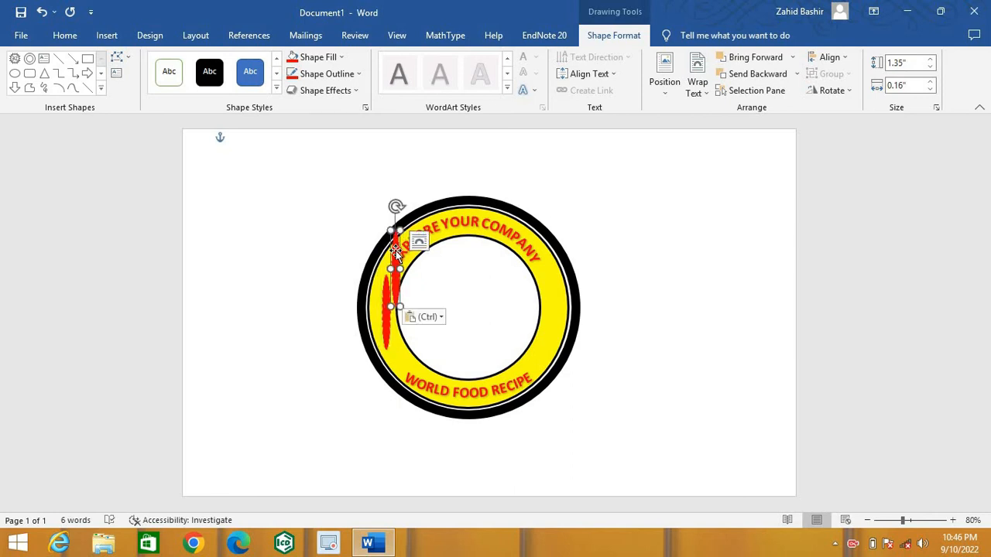
left_click_drag(395, 252, 550, 306)
left_click(692, 343)
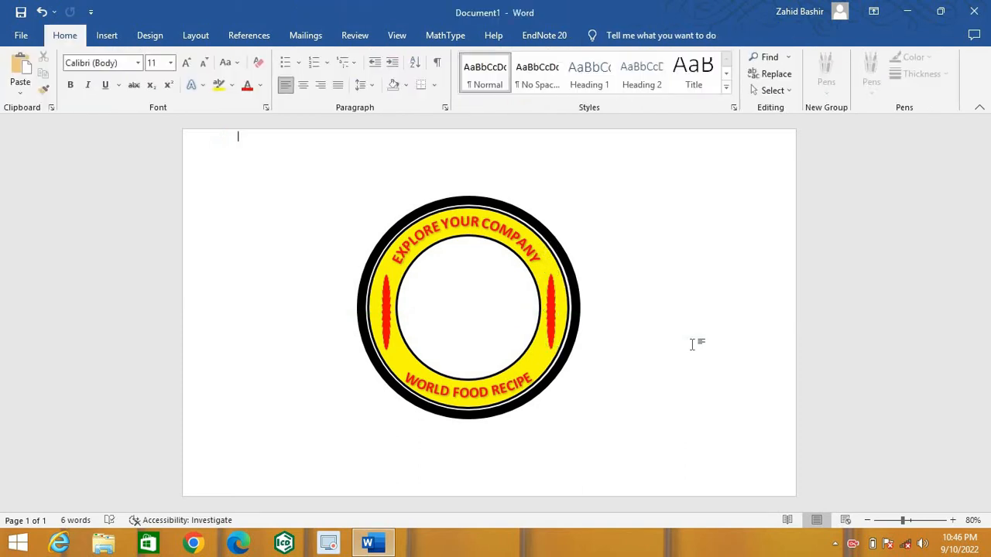
Draw an upward-tilted ribbon banner about 0.7" high and 3.61" wide just below the emblem, touching the black ring's lower edge.
left_click(105, 38)
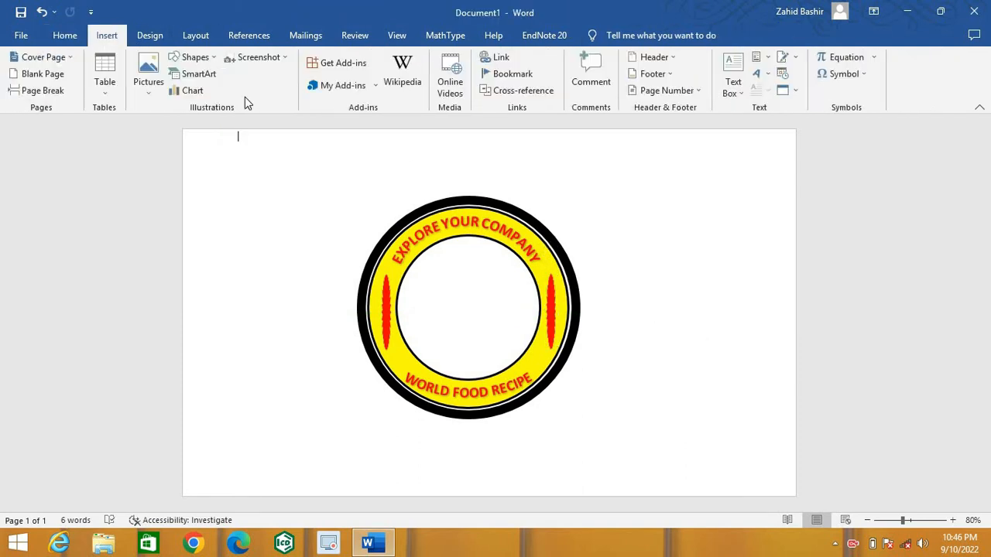
left_click(215, 59)
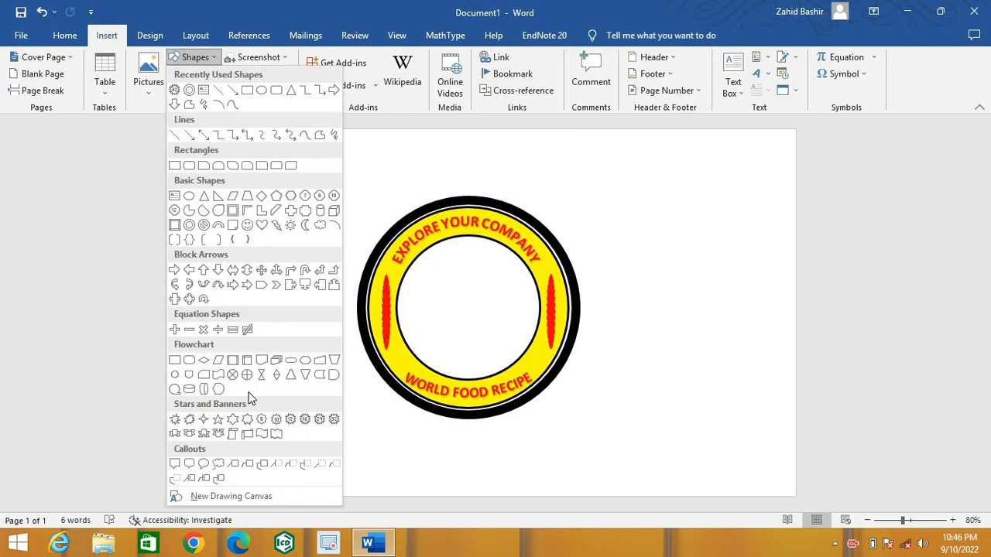
left_click(176, 438)
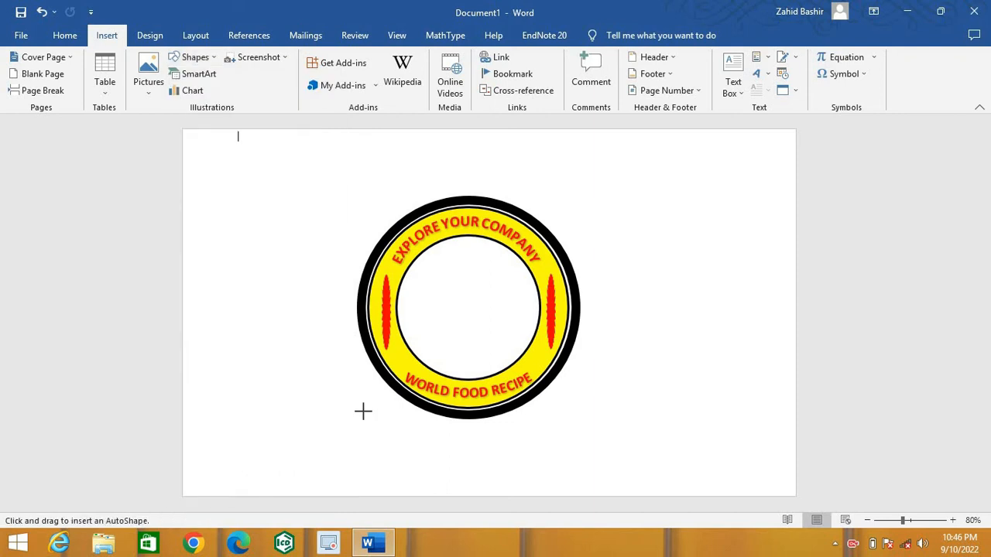
left_click_drag(363, 410, 566, 452)
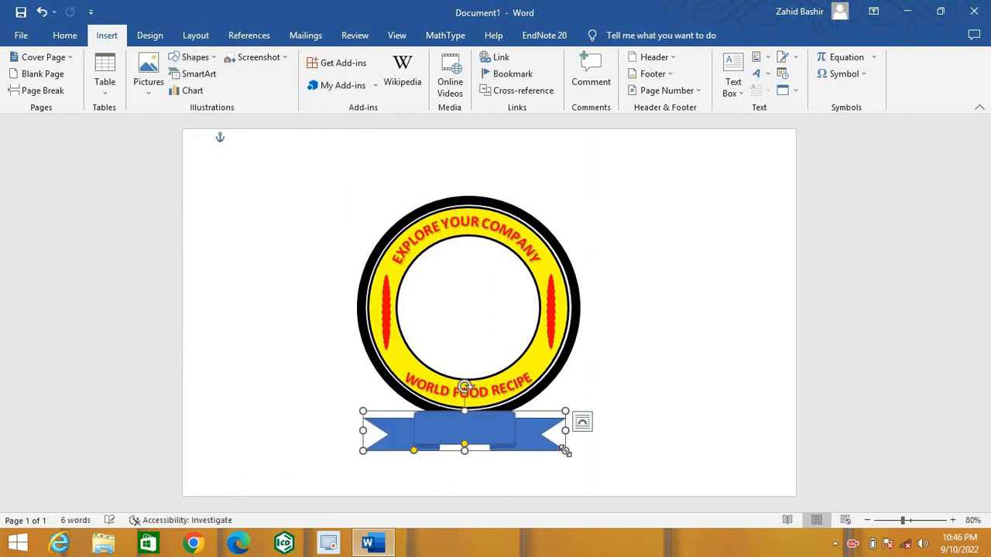
Fill the ribbon banner with standard red.
right_click(482, 439)
left_click(430, 425)
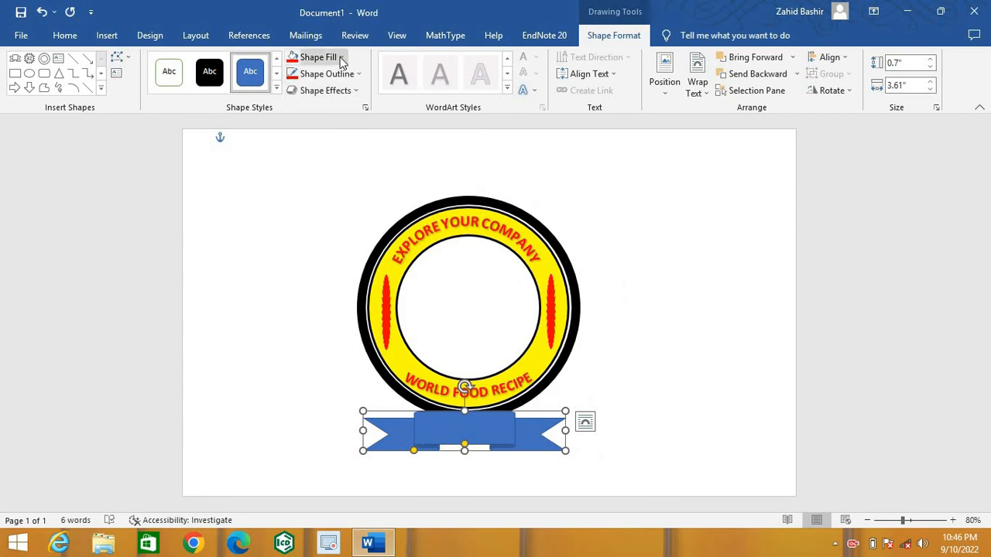
left_click(340, 57)
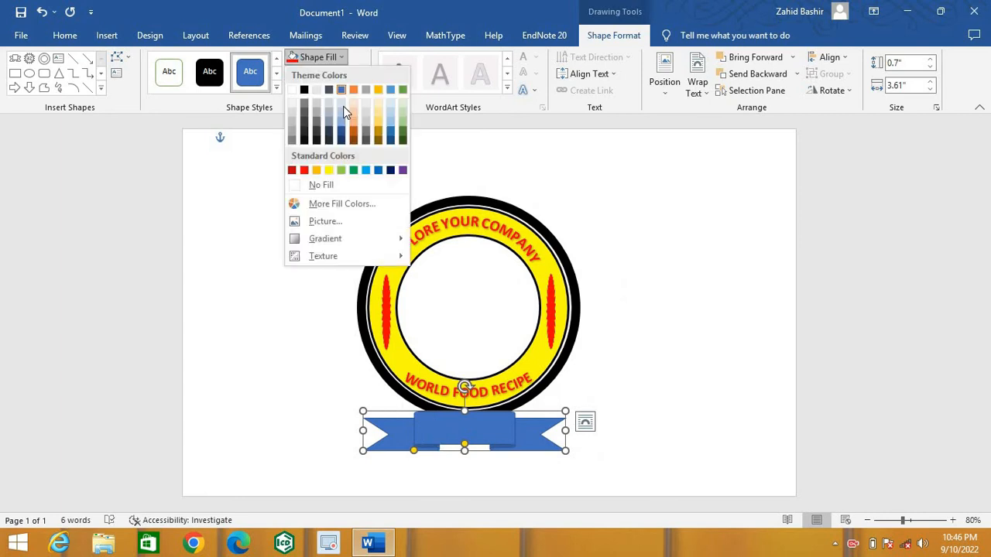
left_click(303, 171)
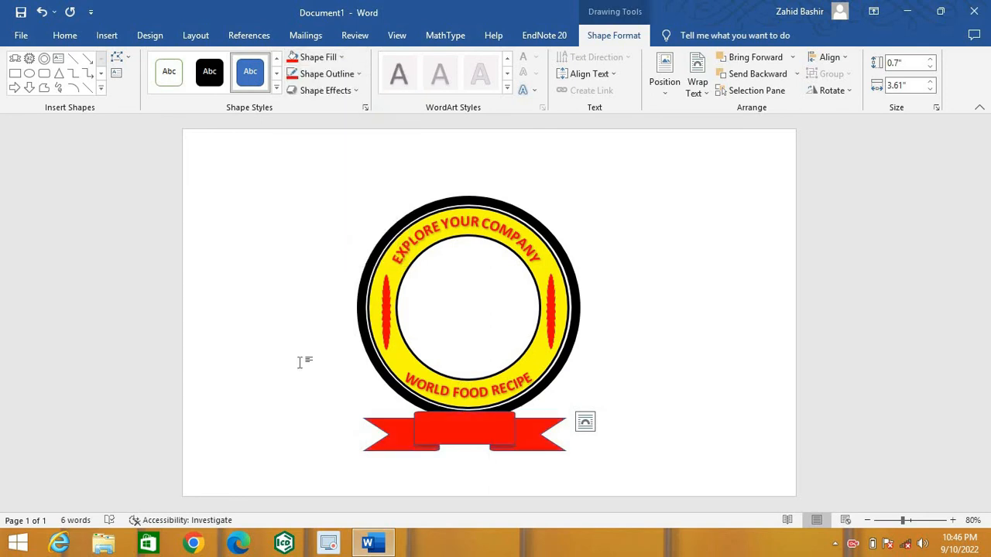
Give the ribbon banner a black outline with a 3 pt weight.
left_click(359, 73)
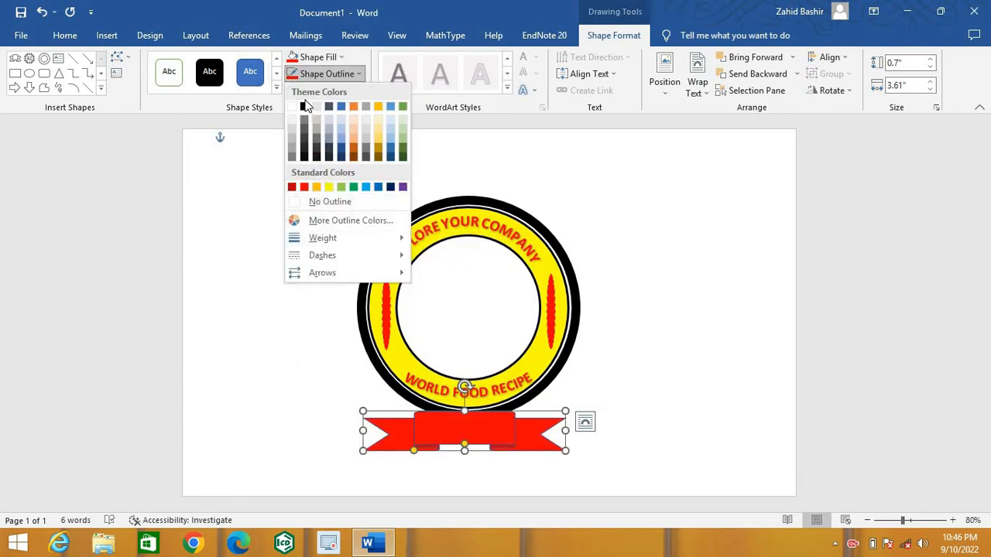
left_click(305, 108)
left_click(358, 84)
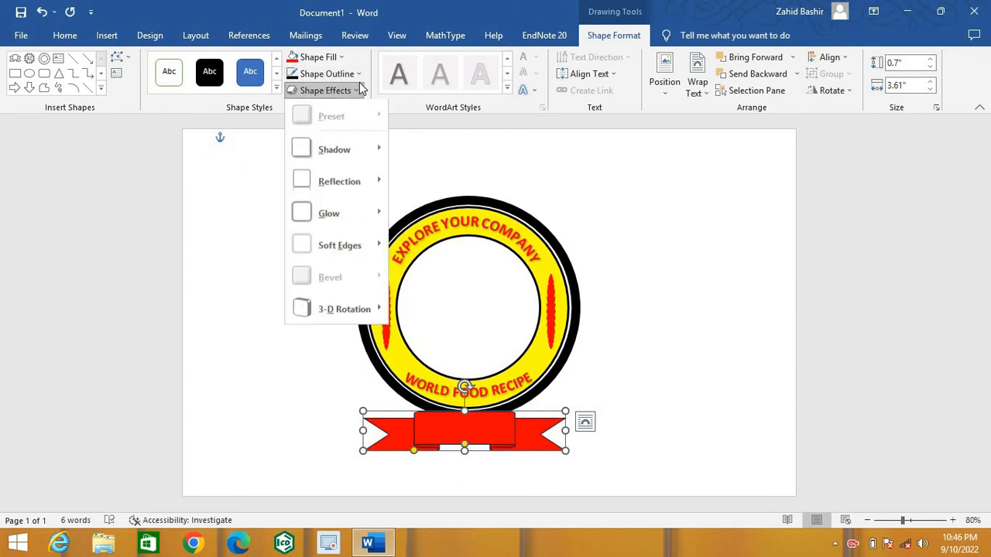
left_click(359, 75)
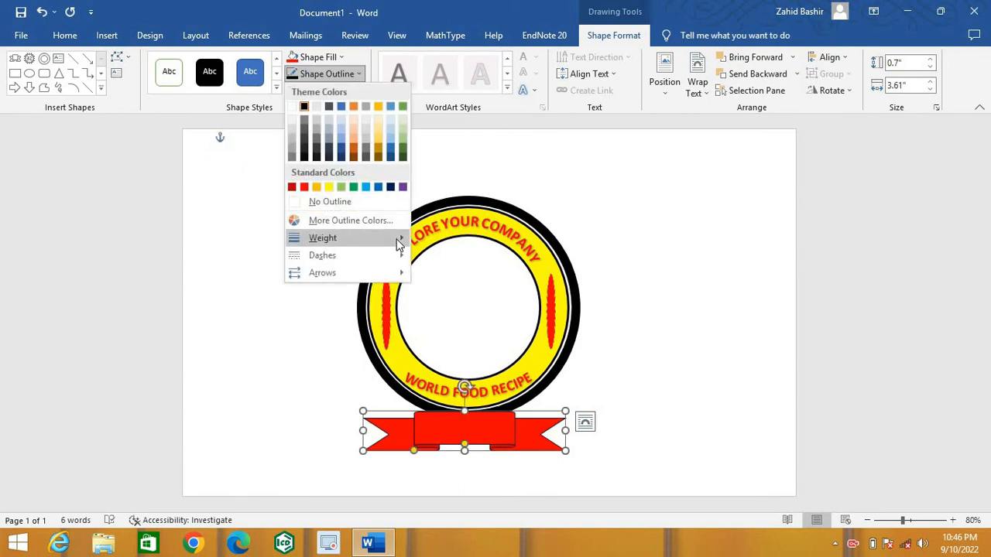
mouse_move(399, 238)
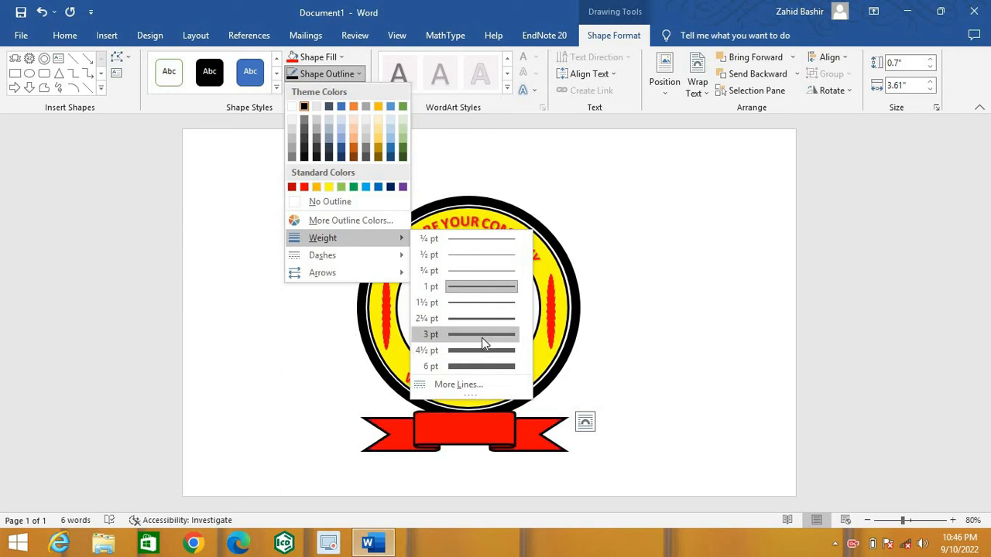
left_click(481, 338)
left_click(241, 149)
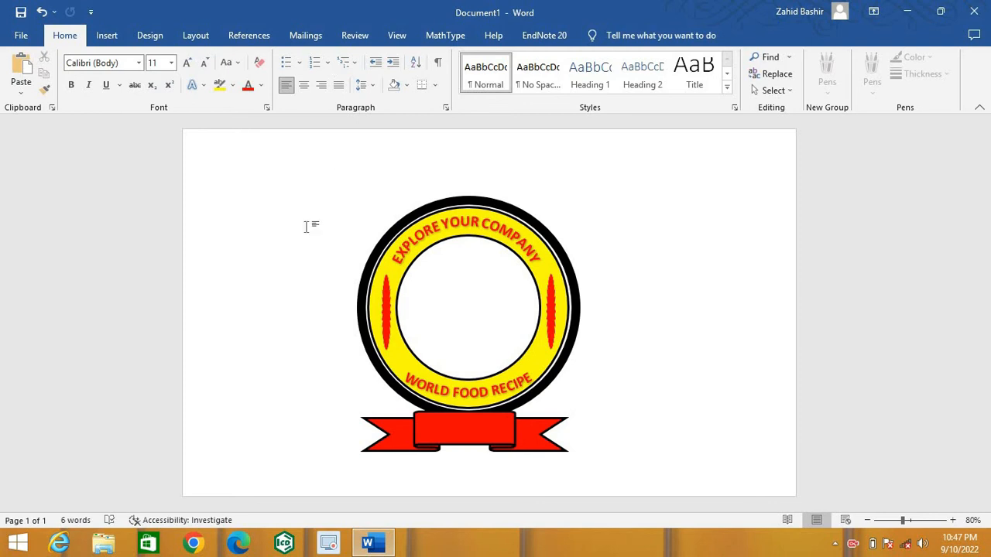
Insert WordArt in the first plain black style with the text LOGO DESIGN.
left_click(107, 35)
left_click(758, 74)
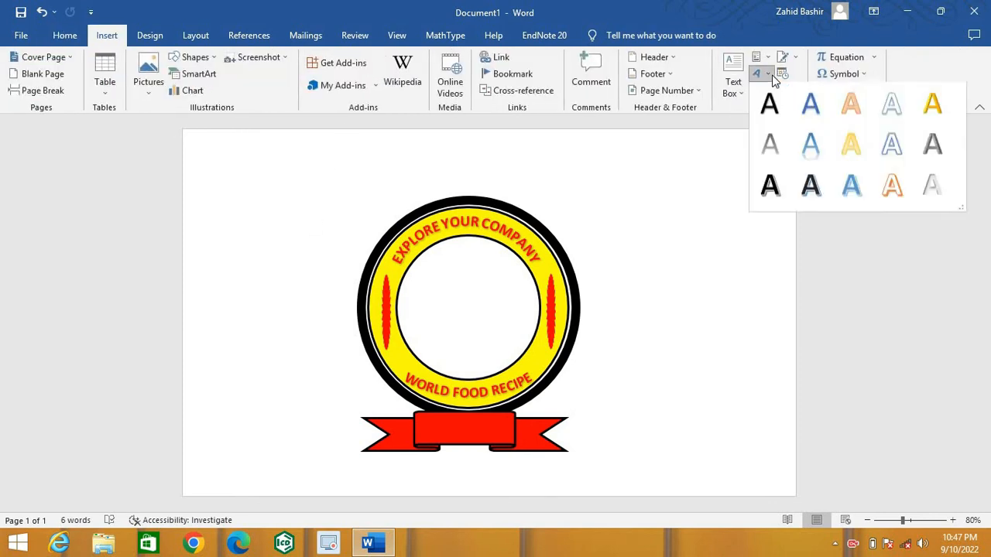
left_click(770, 107)
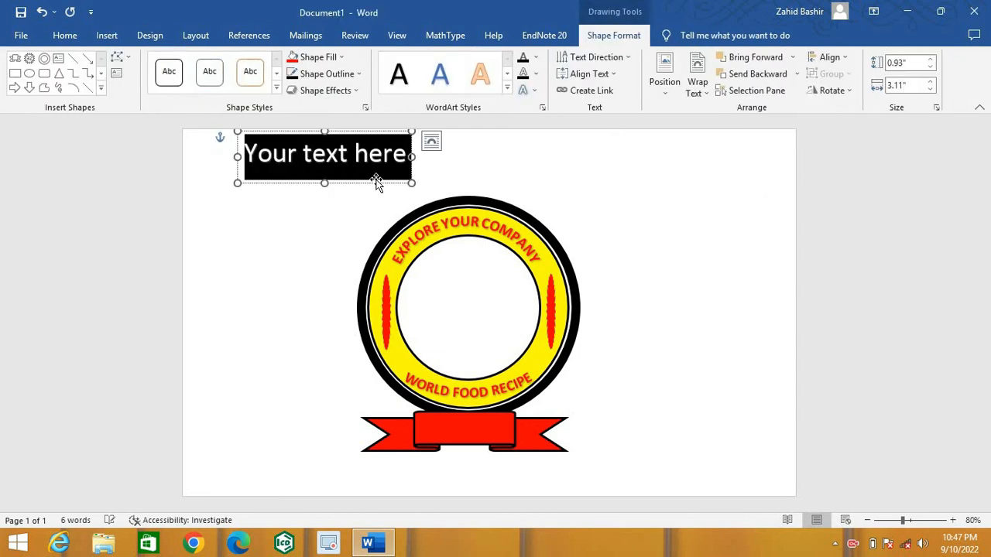
key("Delete")
type("LOGO")
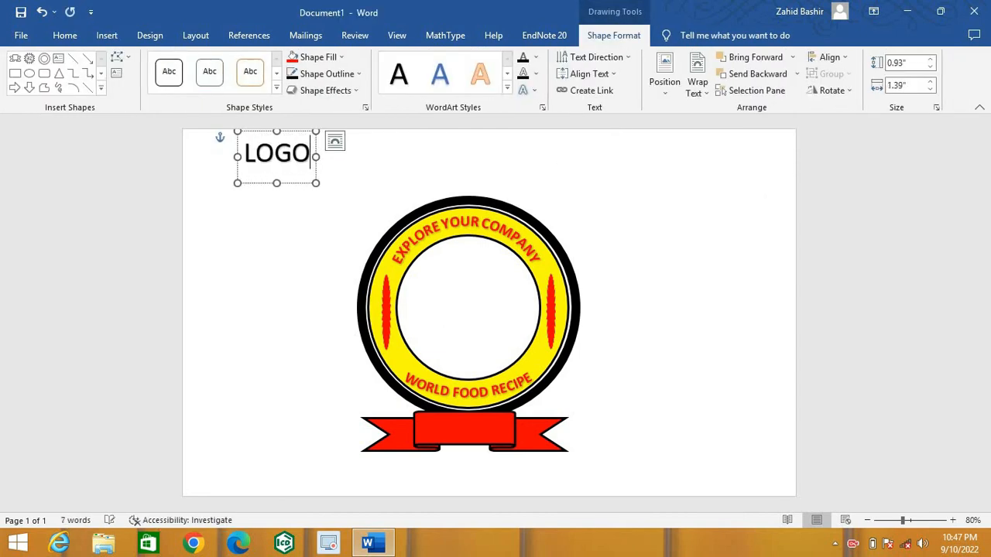
type(" DESIGN")
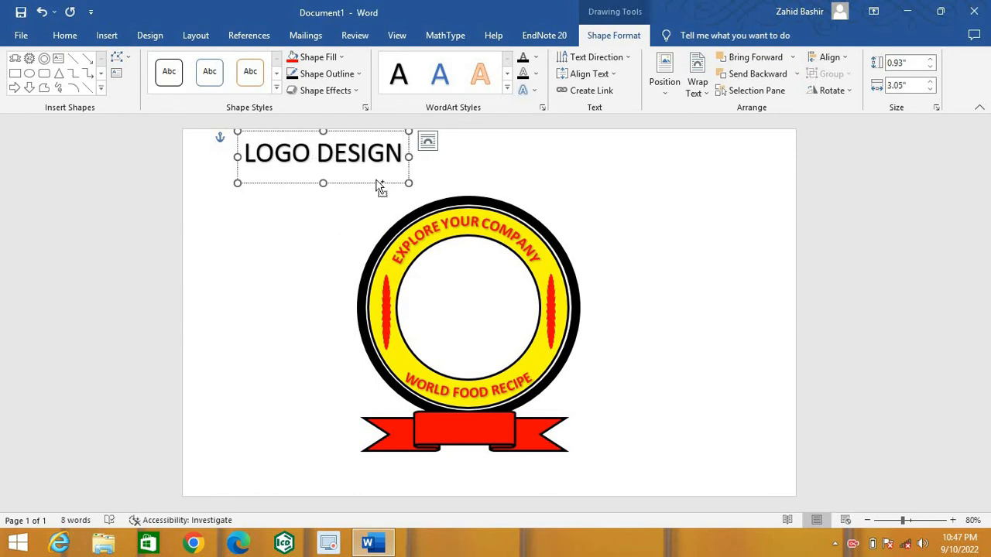
Warp LOGO DESIGN with the transform that heightens its middle letters, and resize its box to about 0.49" high and 3.08" wide.
key("ctrl+a")
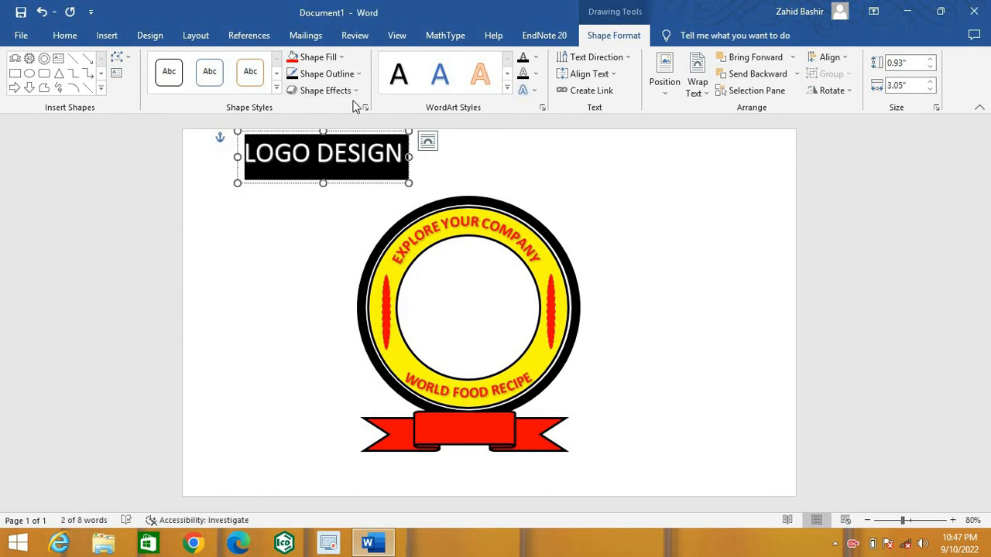
left_click(532, 91)
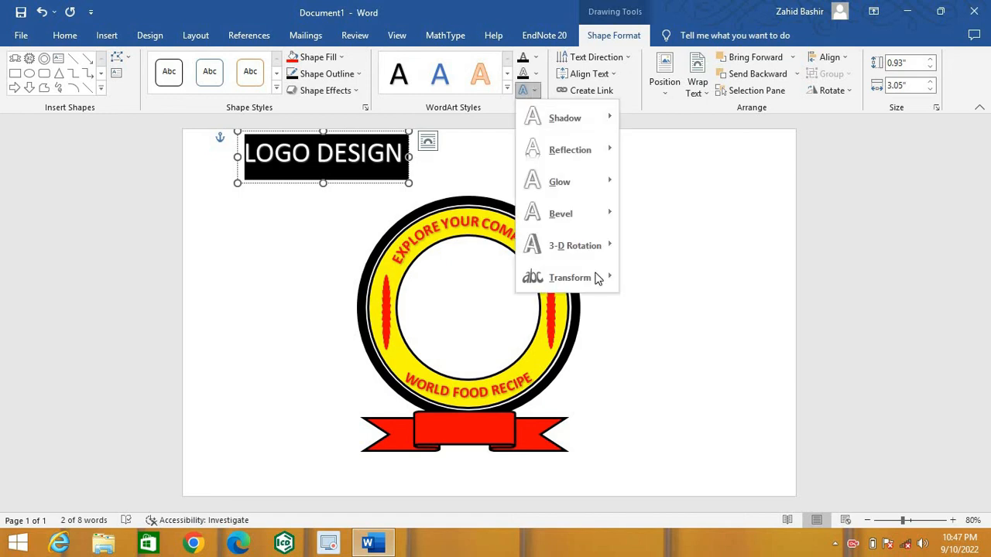
mouse_move(597, 278)
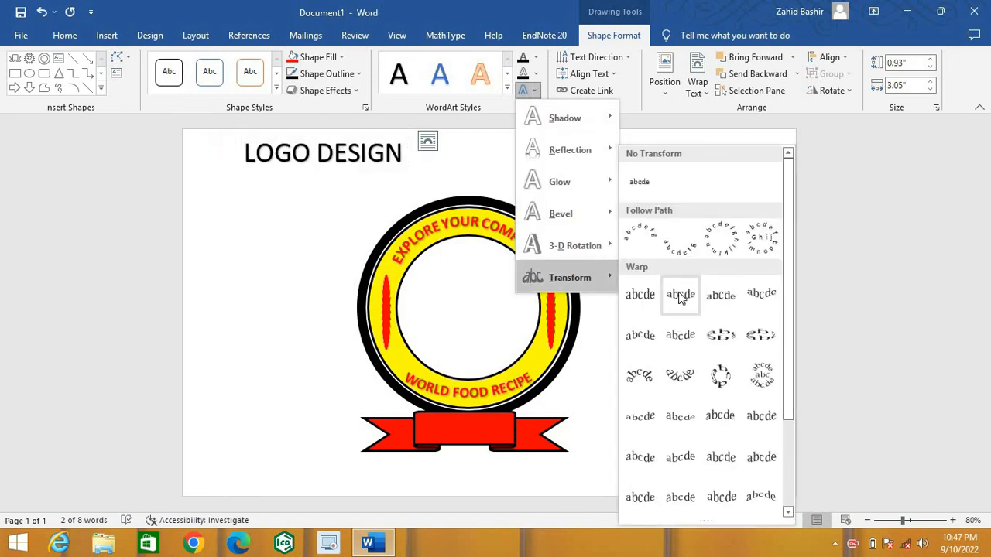
left_click(680, 296)
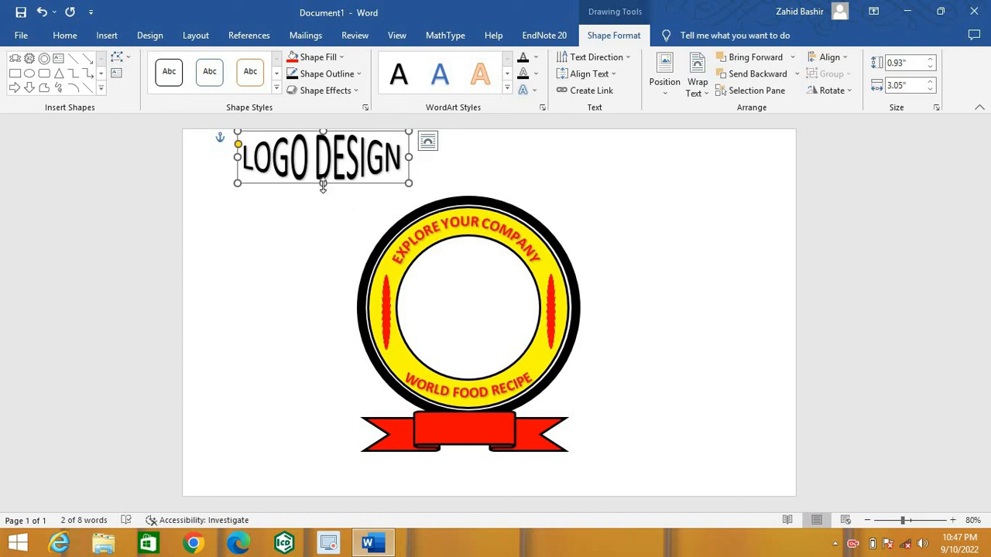
left_click_drag(323, 184, 323, 159)
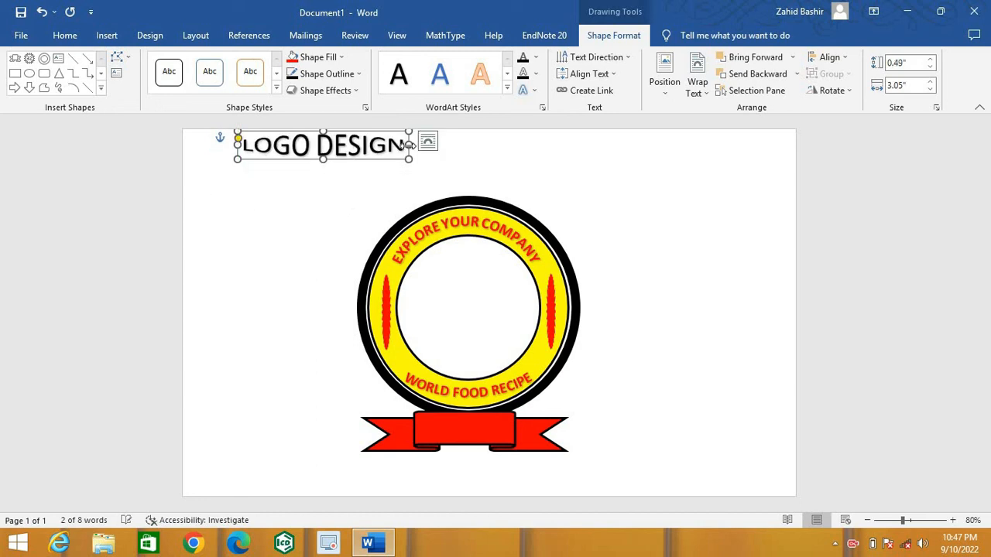
left_click_drag(381, 145, 410, 145)
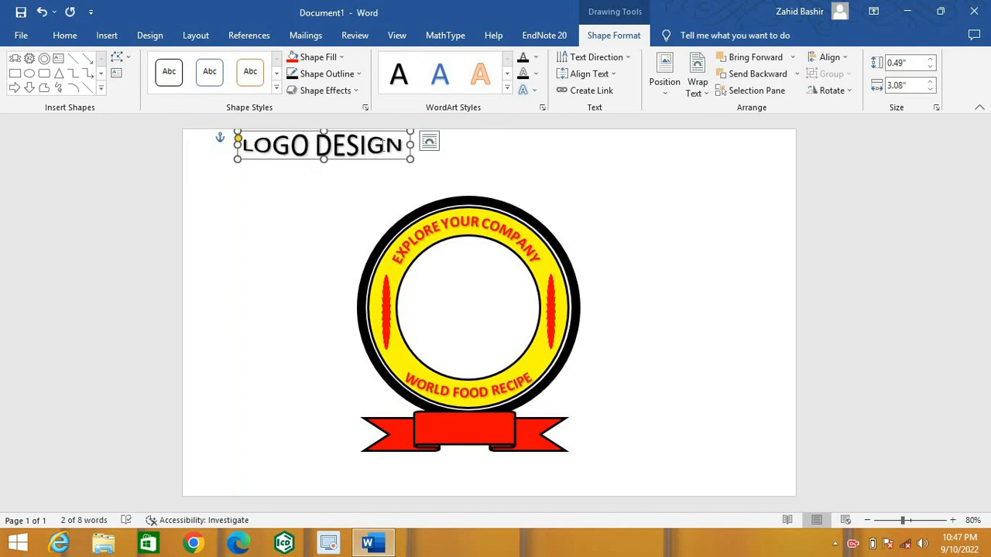
Set the font size of the LOGO DESIGN text to 8.
left_click(386, 147)
triple_click(385, 152)
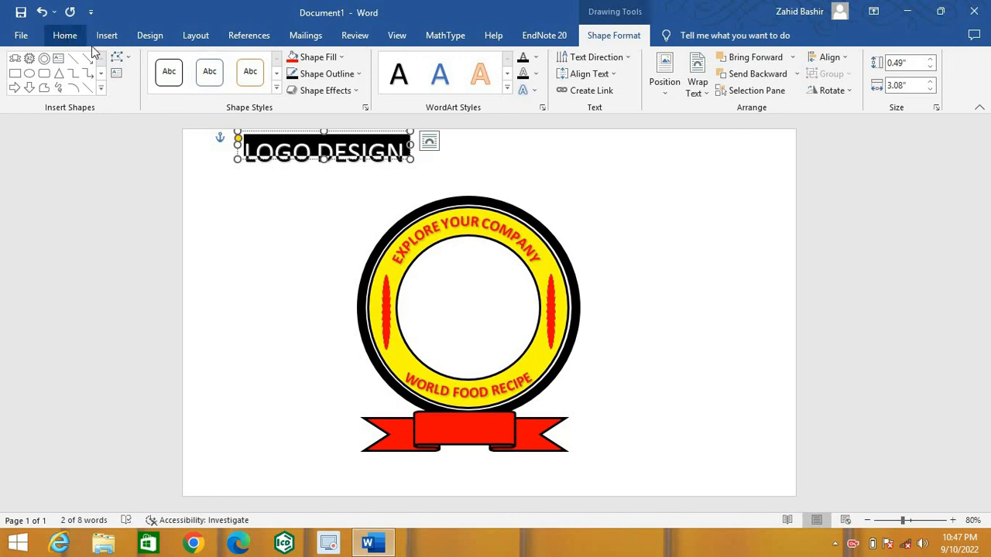
left_click(65, 36)
left_click(171, 62)
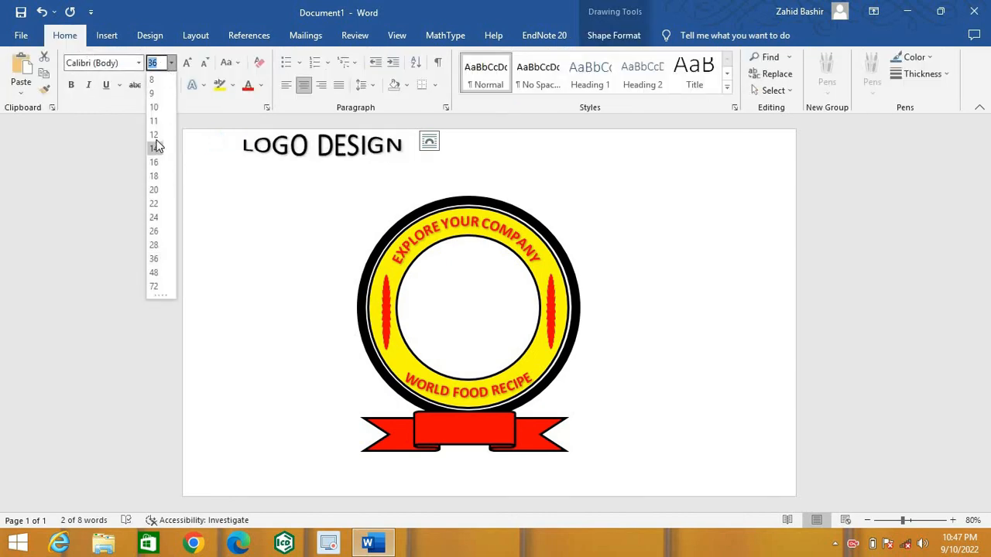
left_click(157, 80)
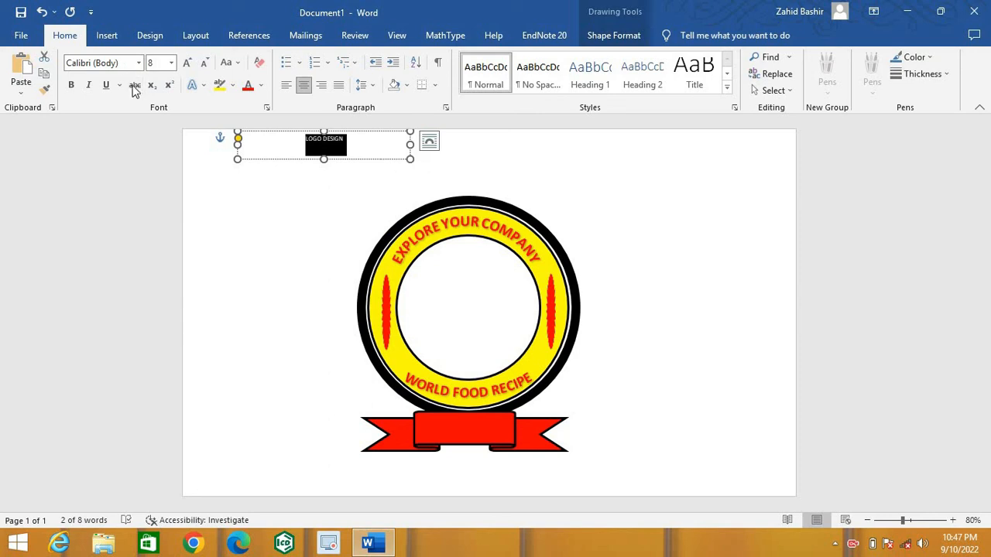
left_click(615, 37)
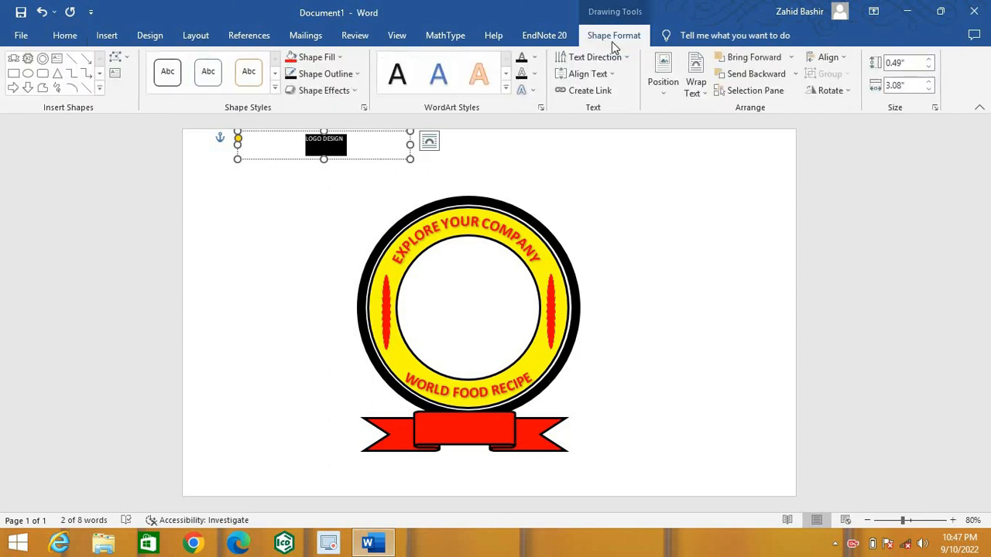
left_click(130, 58)
mouse_move(163, 75)
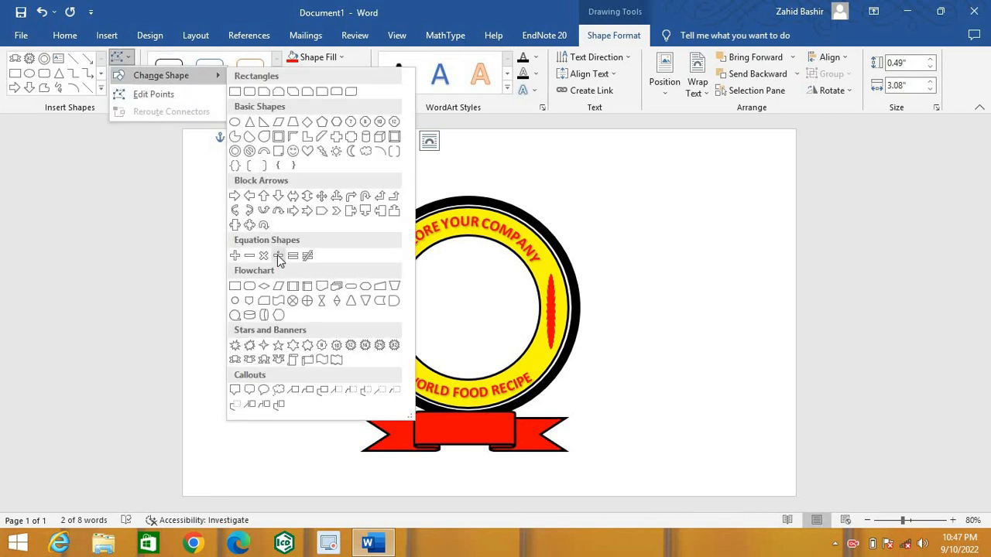
left_click(536, 180)
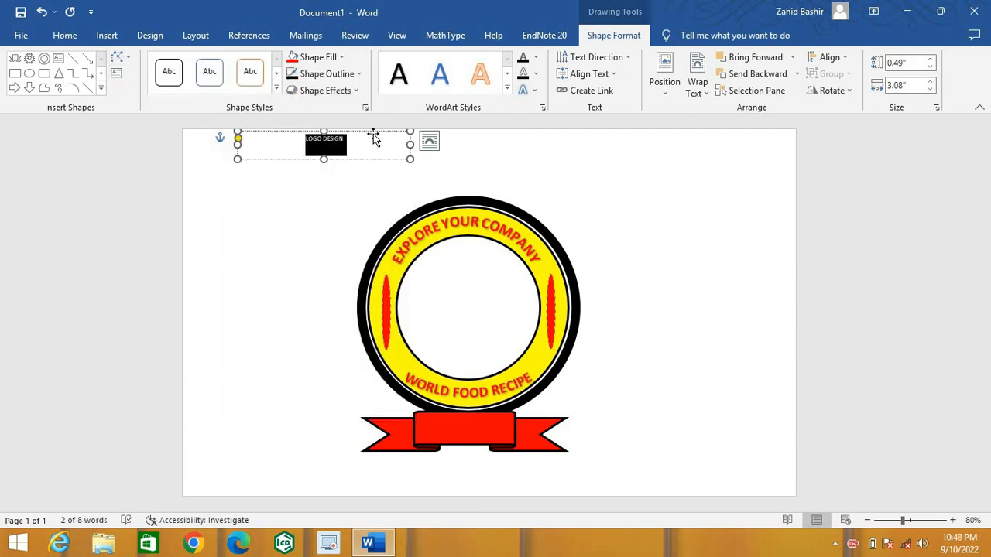
Move LOGO DESIGN onto the red ribbon and narrow its box to about 1.64" so it fits the ribbon's central panel.
left_click_drag(374, 138, 513, 421)
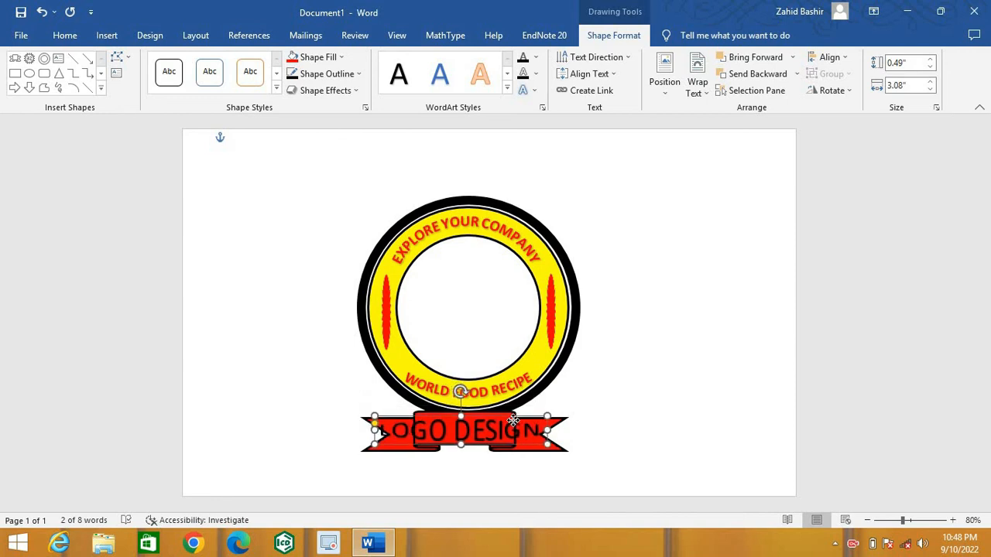
left_click(668, 401)
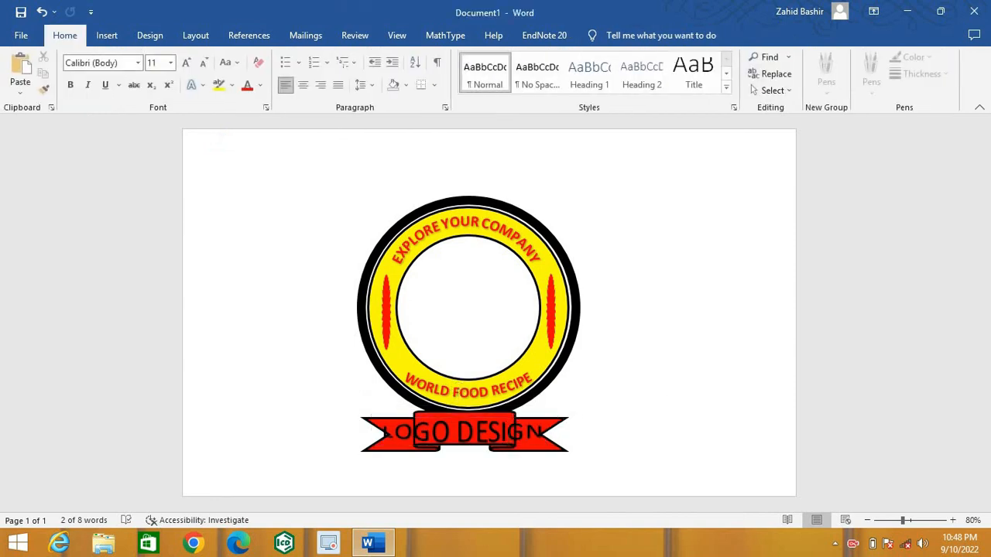
left_click(463, 430)
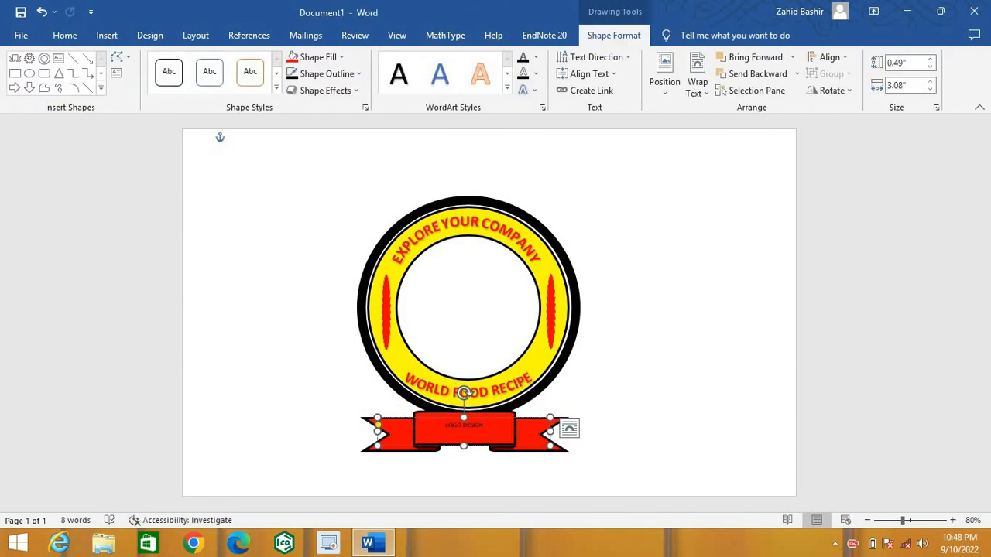
left_click_drag(551, 430, 514, 432)
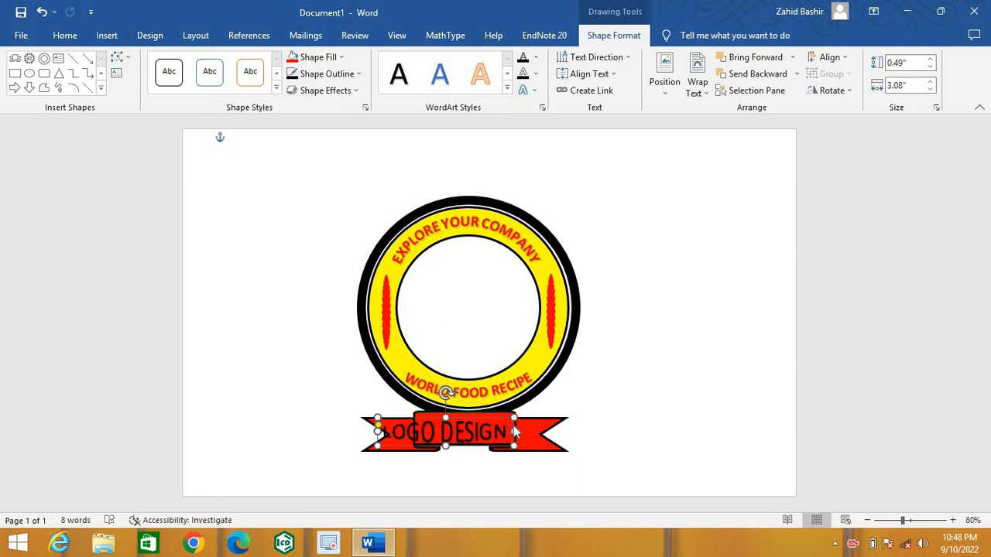
left_click_drag(378, 431, 473, 415)
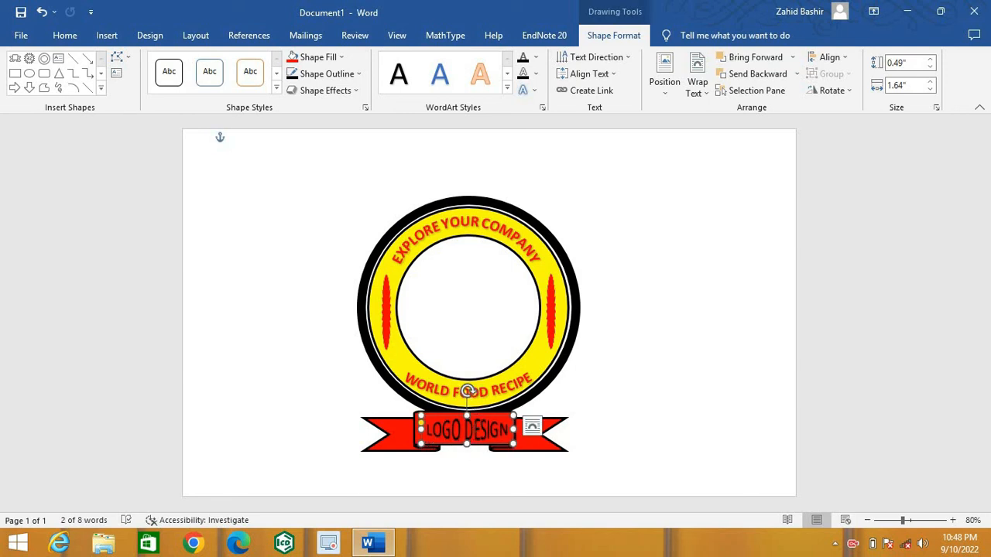
Make the LOGO DESIGN WordArt text on the red ribbon bold and deselect it.
left_click(471, 431)
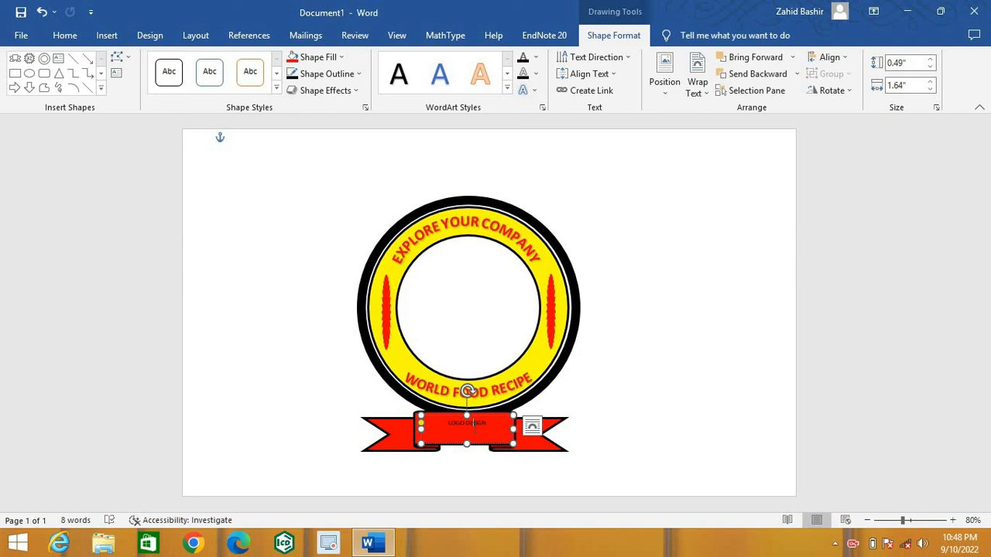
triple_click(468, 424)
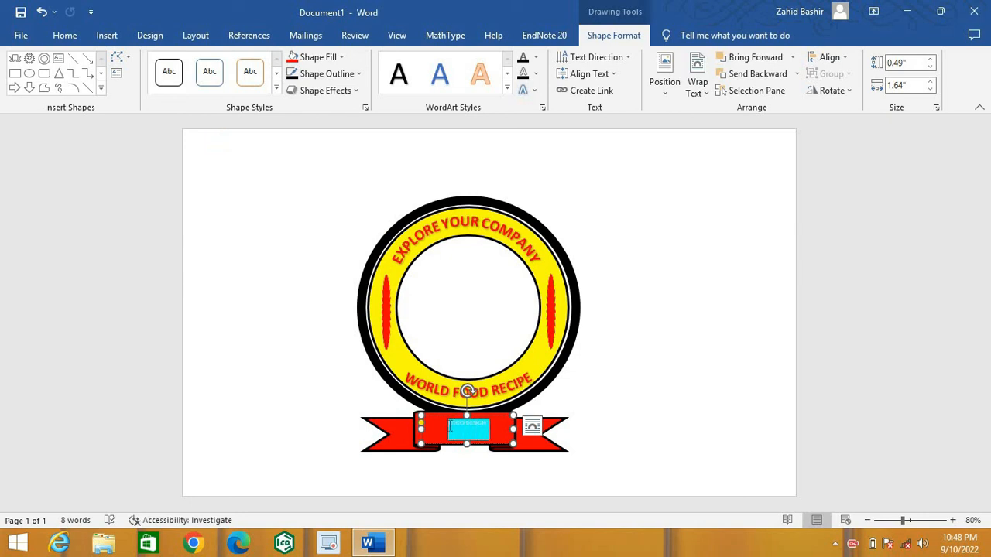
left_click(457, 403)
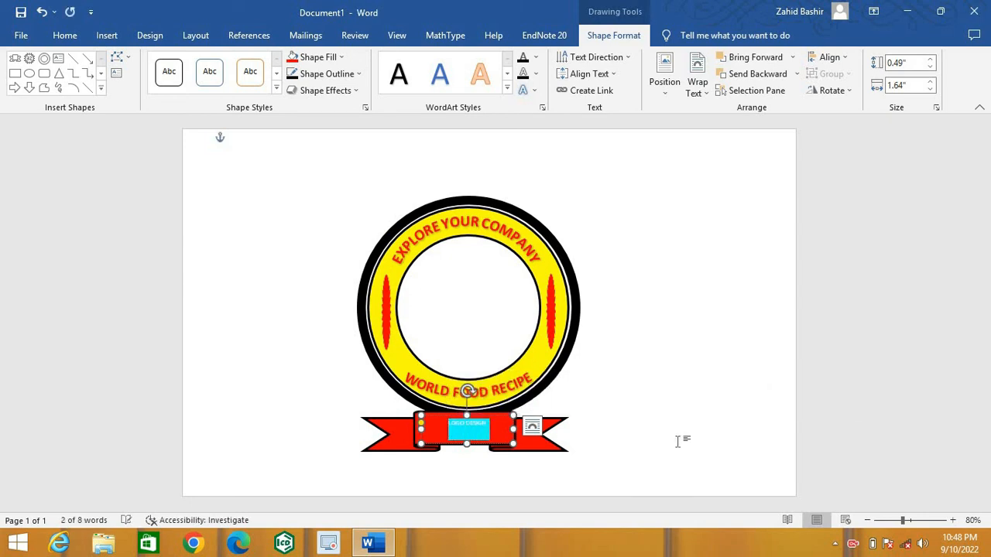
left_click(679, 441)
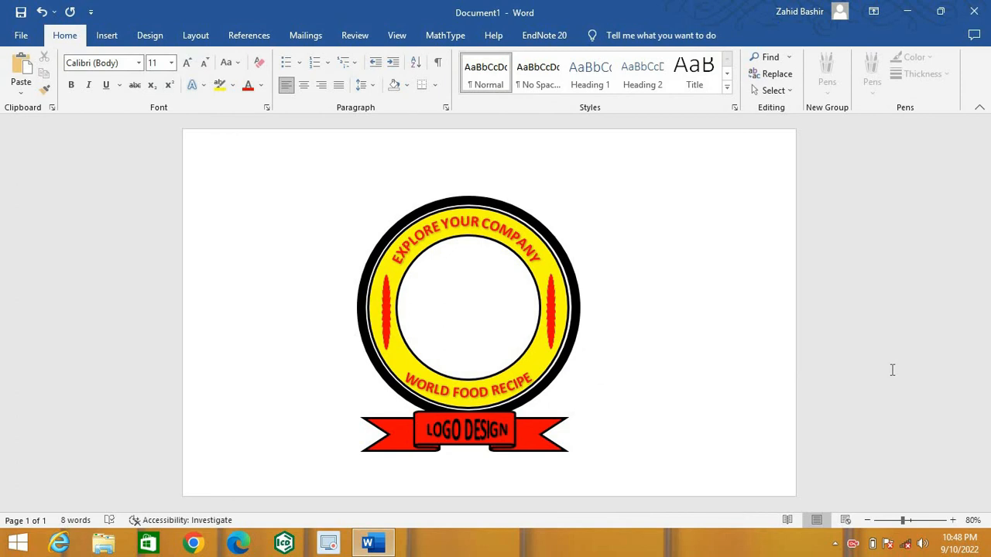
Save the document as 8.docx in the personal OneDrive Documents folder.
key("ctrl+s")
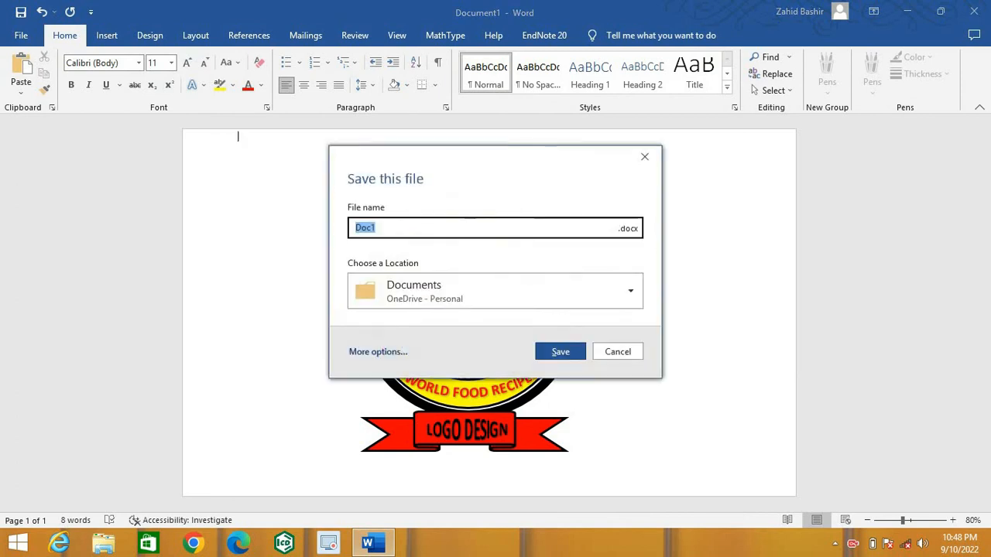
key("BackSpace")
type("8")
left_click(568, 352)
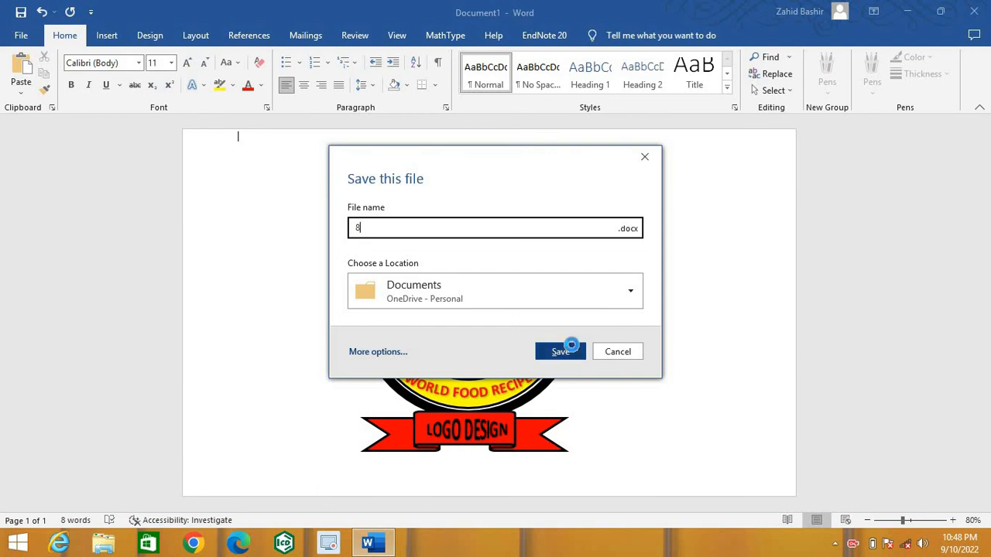